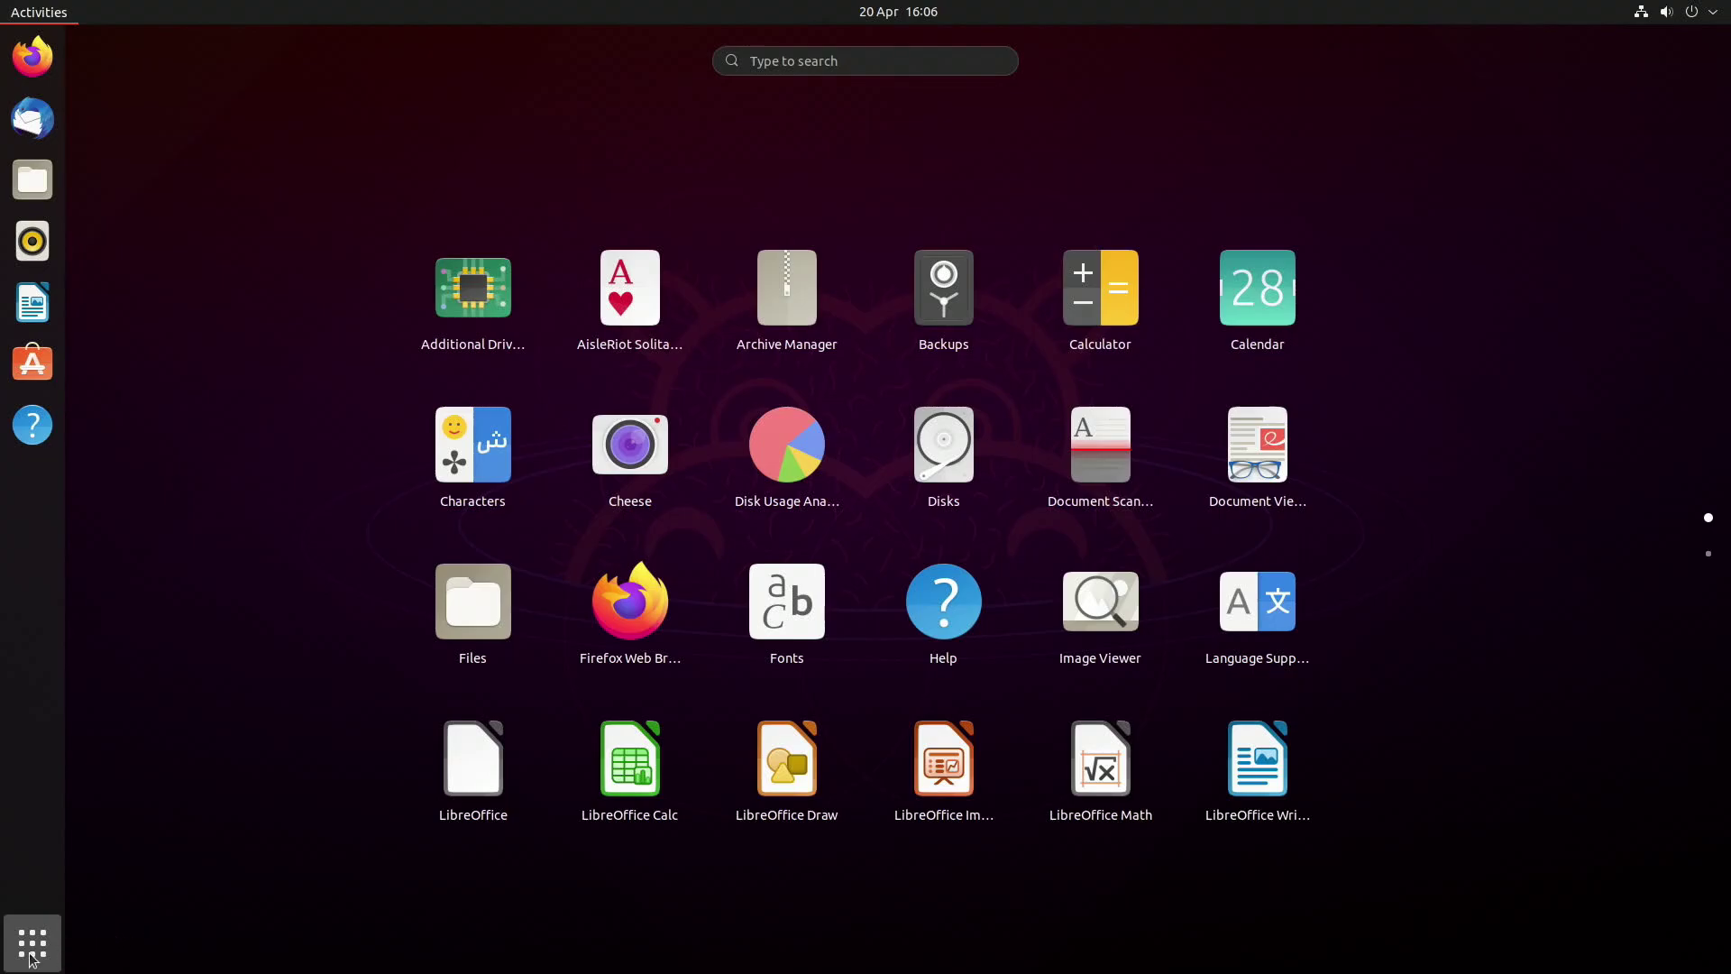
Step: Search the desktop applications for "term", launch Terminal, and move its window closer to the middle of the desktop
click(36, 11)
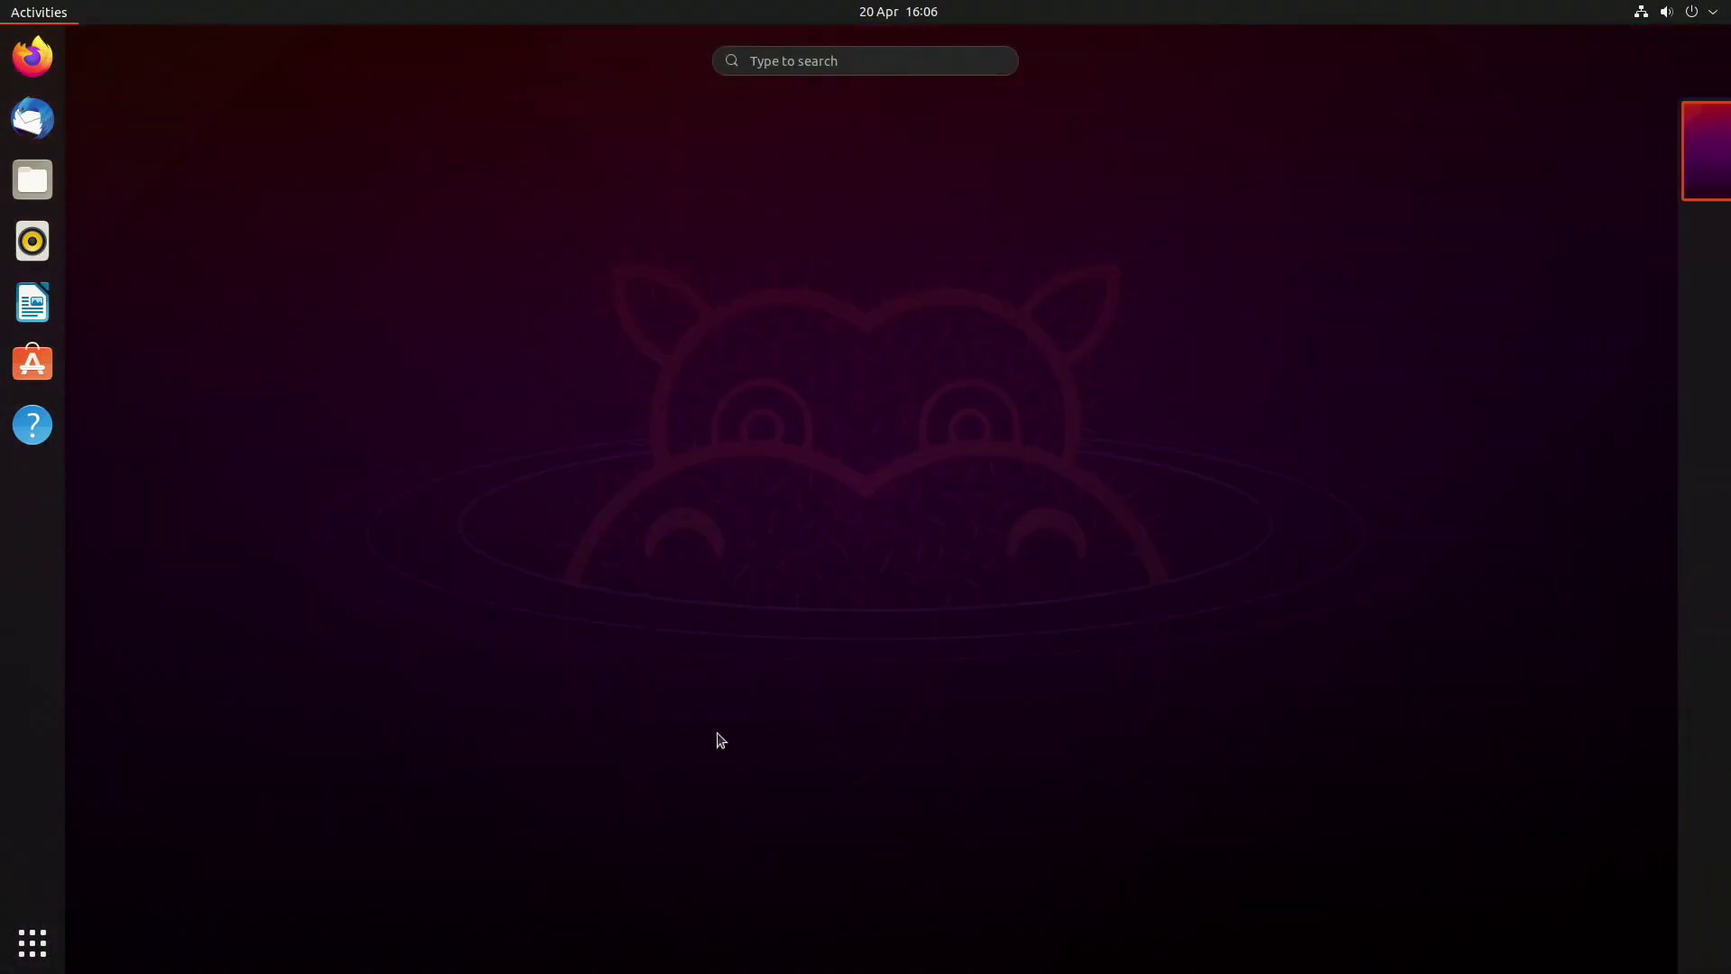
text(term)
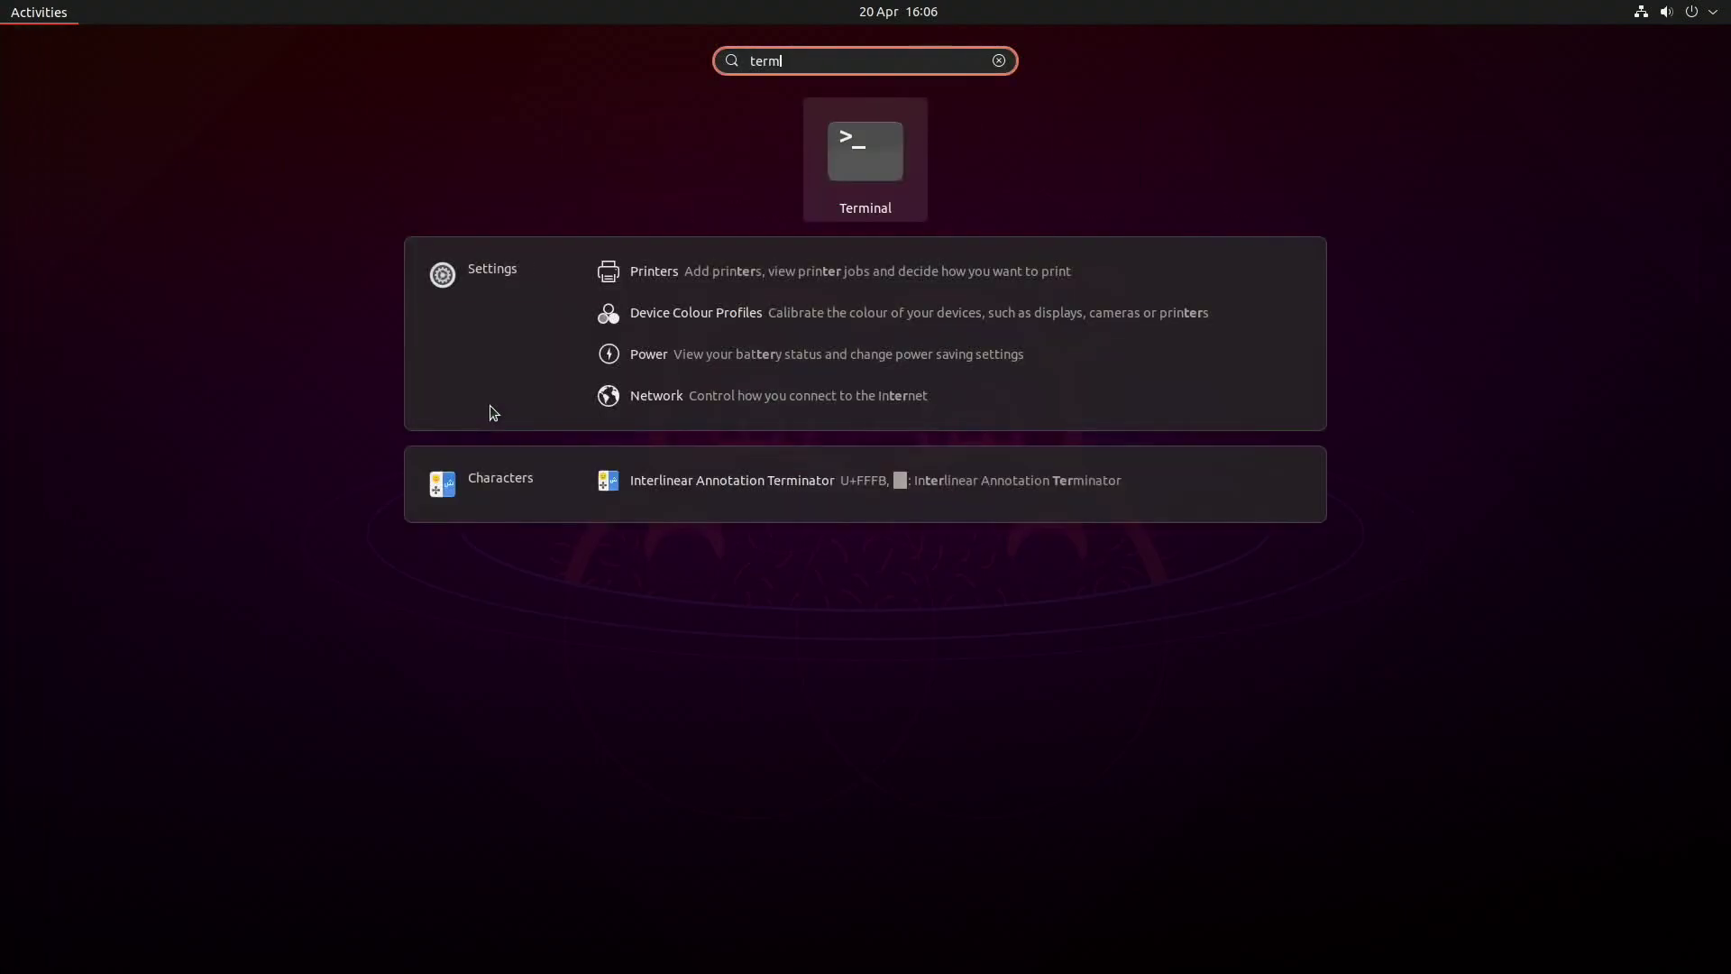
click(853, 166)
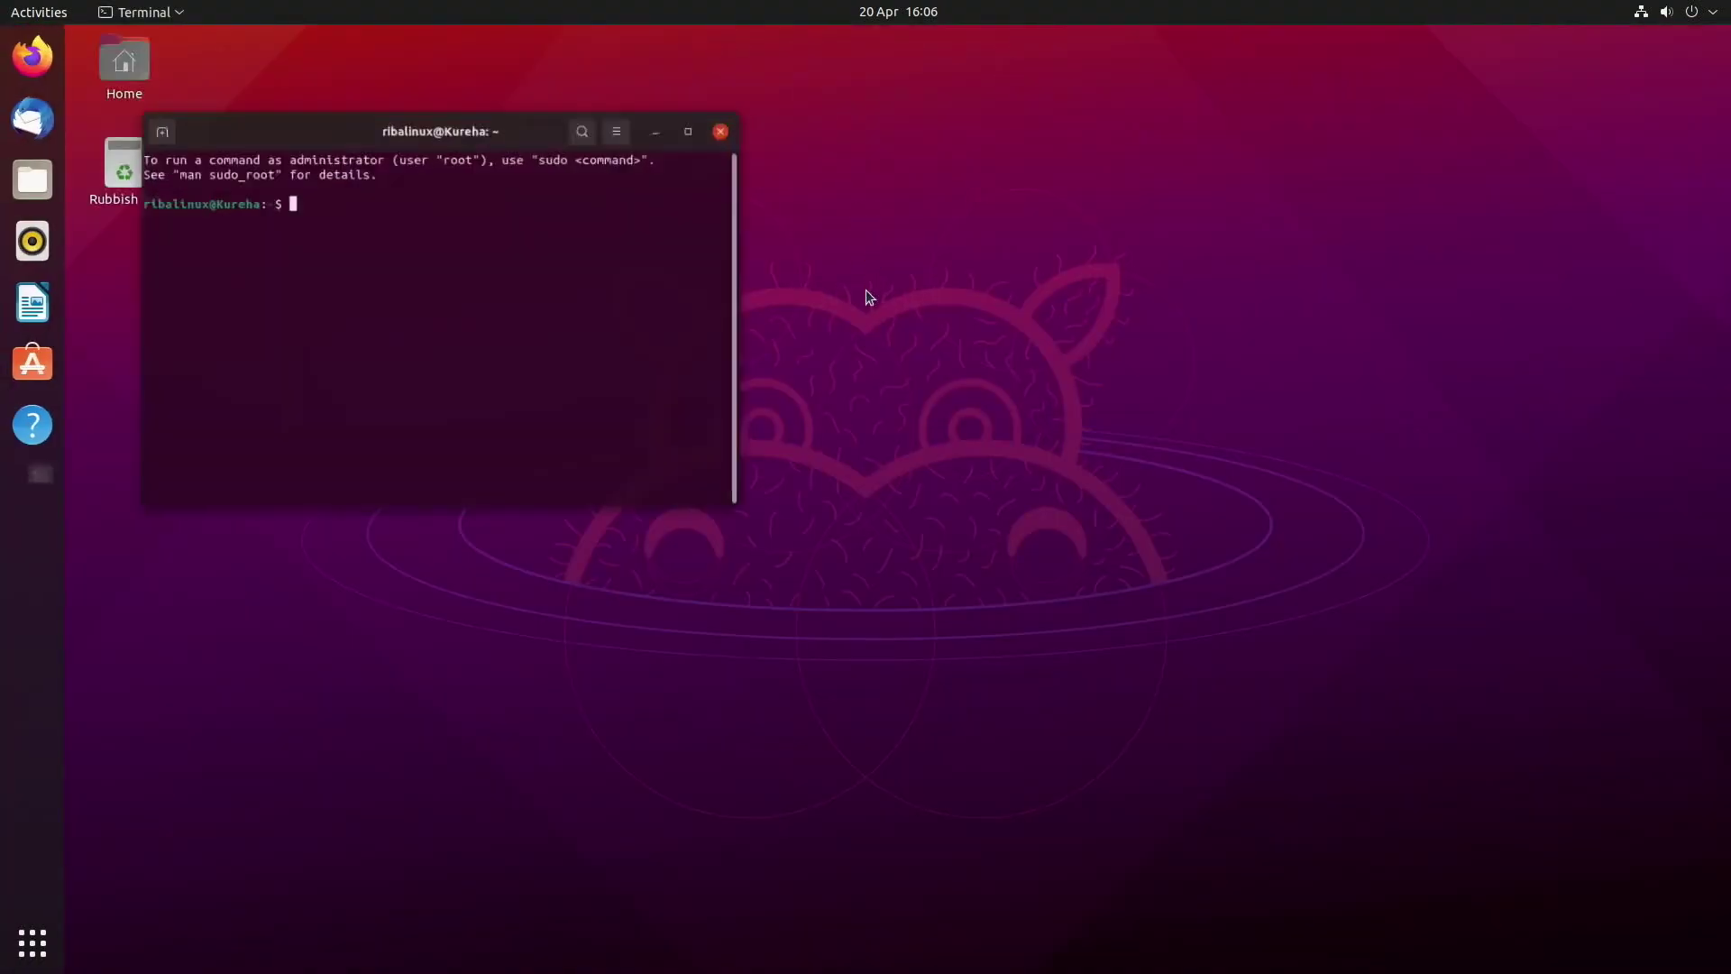
drag(453, 99, 661, 197)
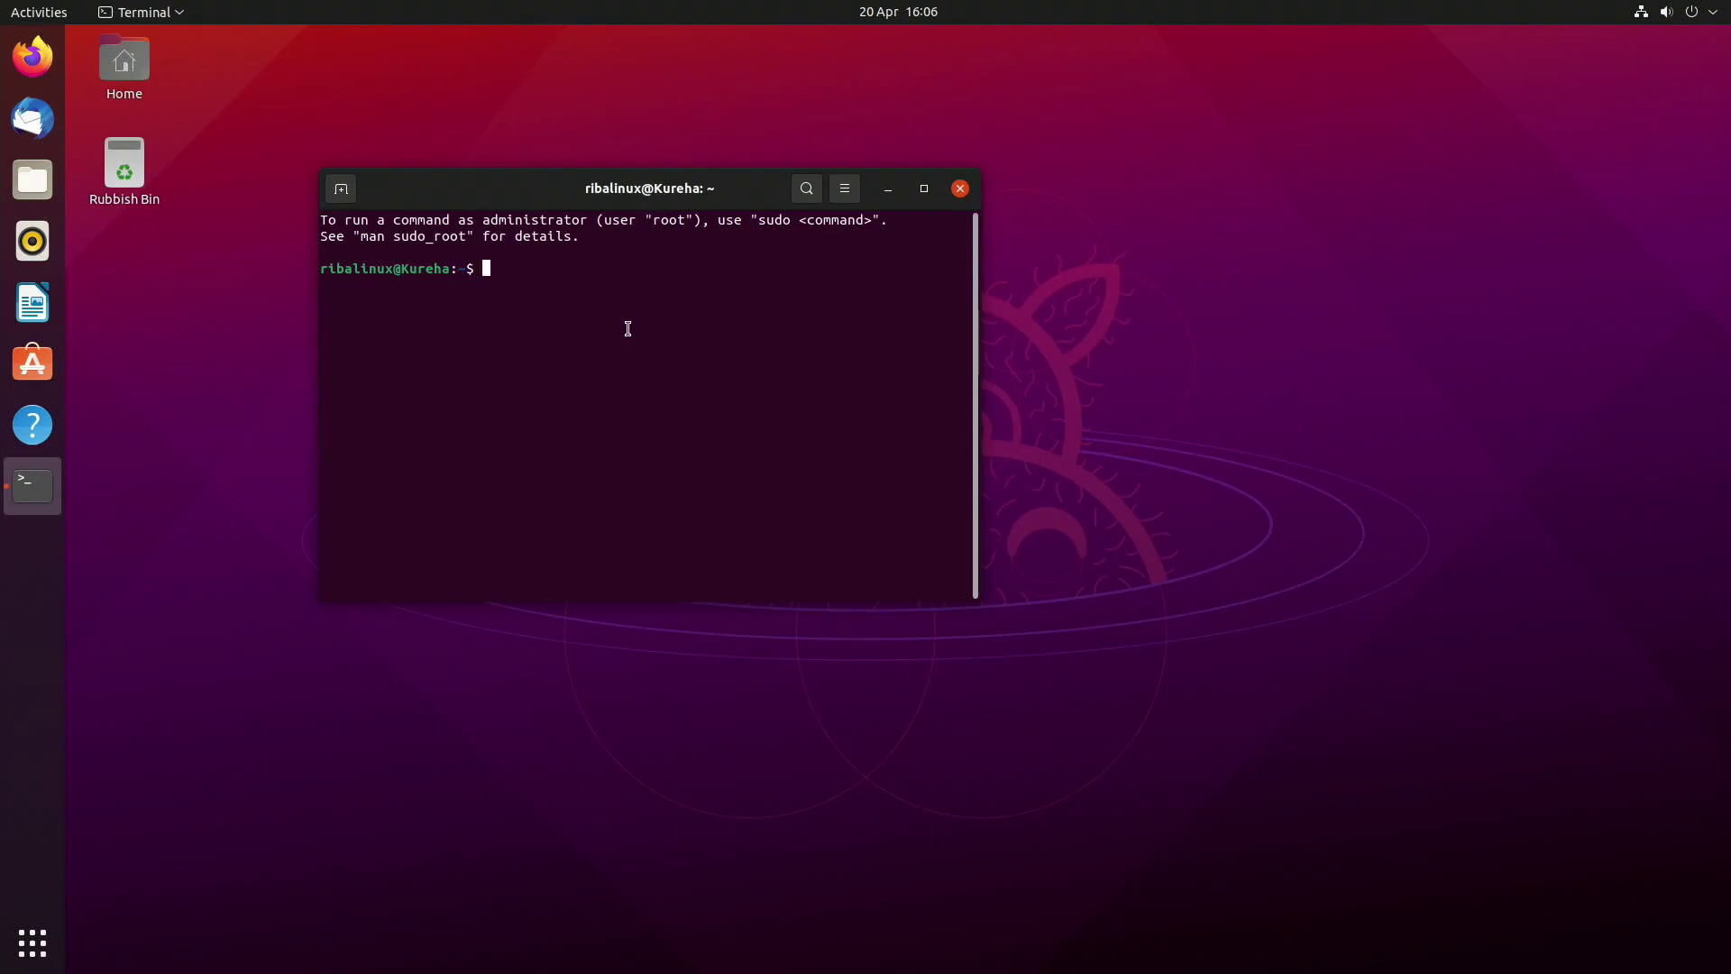
Step: Open the Home folder in Files, move its window over Terminal, and cycle between the two open windows
click(45, 185)
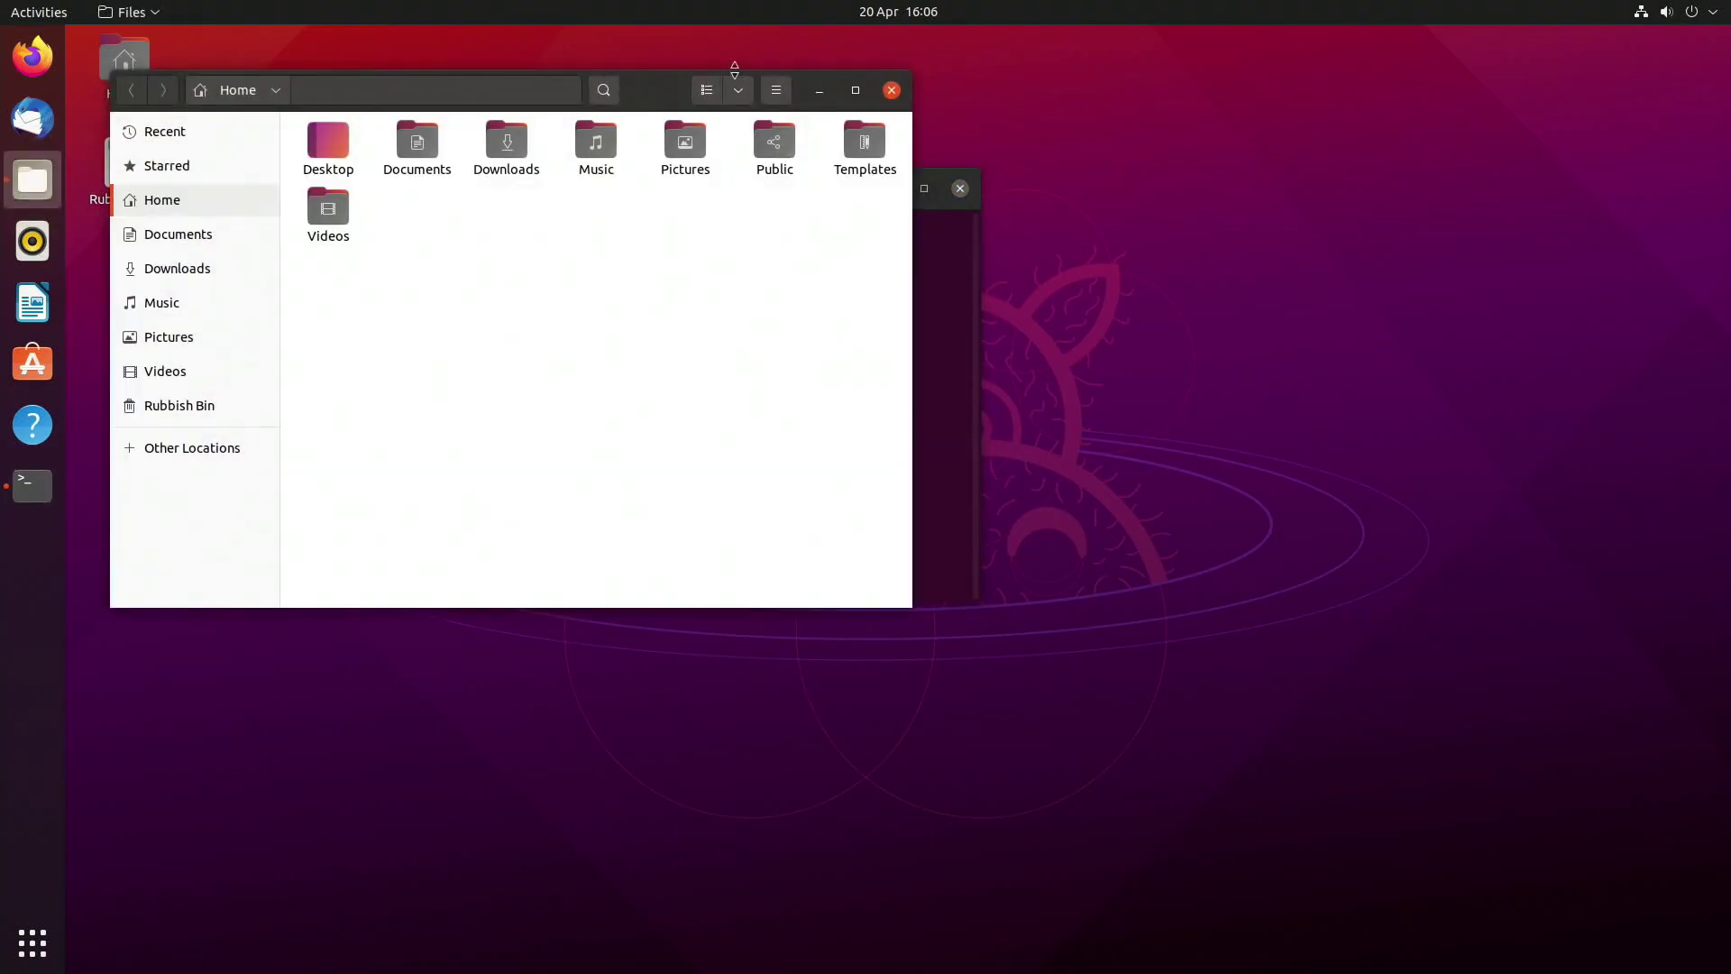
drag(644, 89, 966, 257)
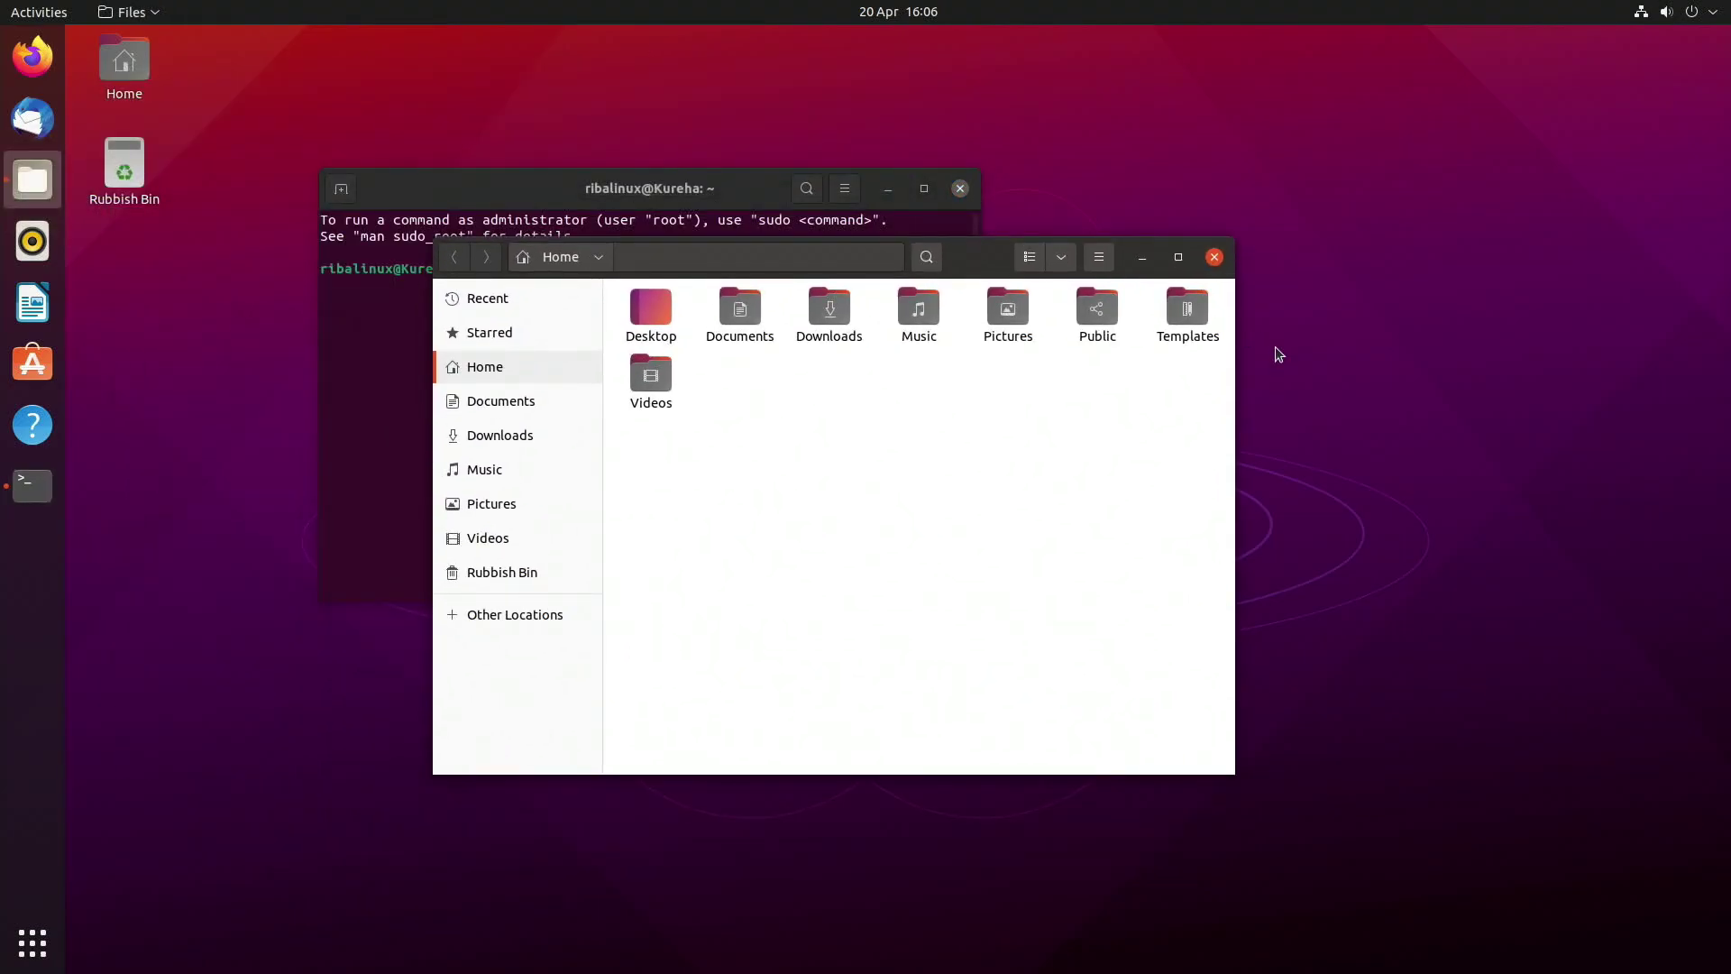
key(alt+Tab)
key(alt+Tab)
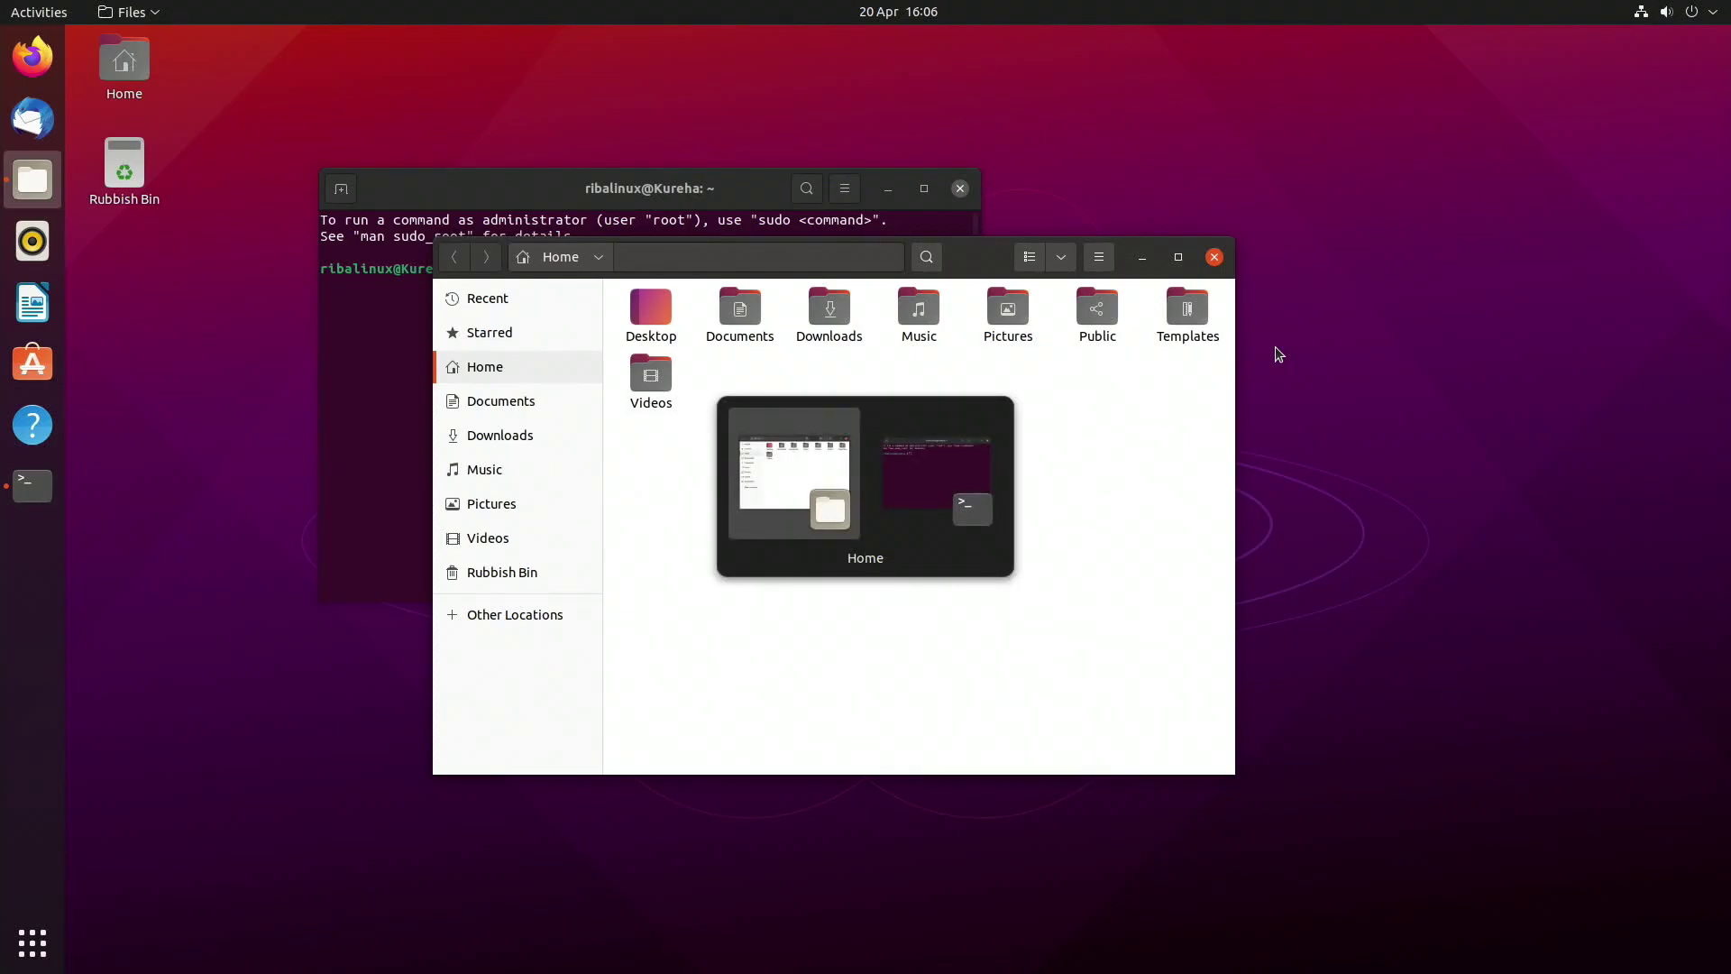
key(alt+Tab)
Step: Tile Terminal on one half of the desktop and Files on the other, trying Files on both sides
drag(719, 185, 9, 253)
click(992, 262)
drag(987, 262, 1729, 245)
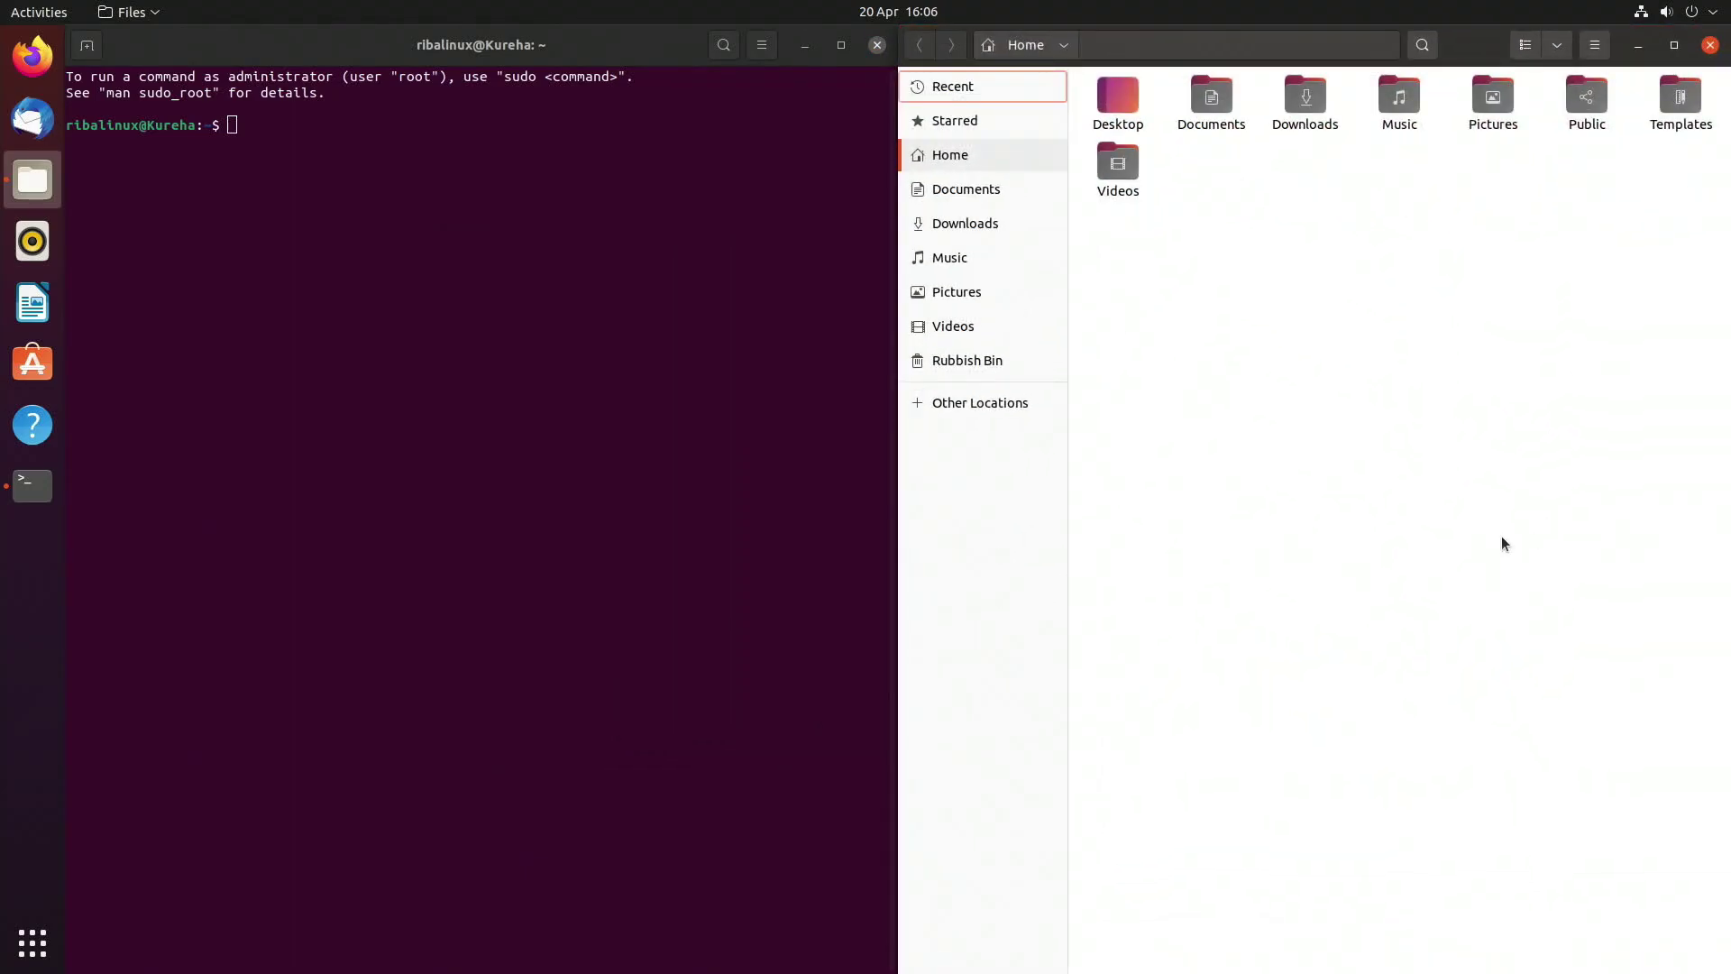
key(super+Left)
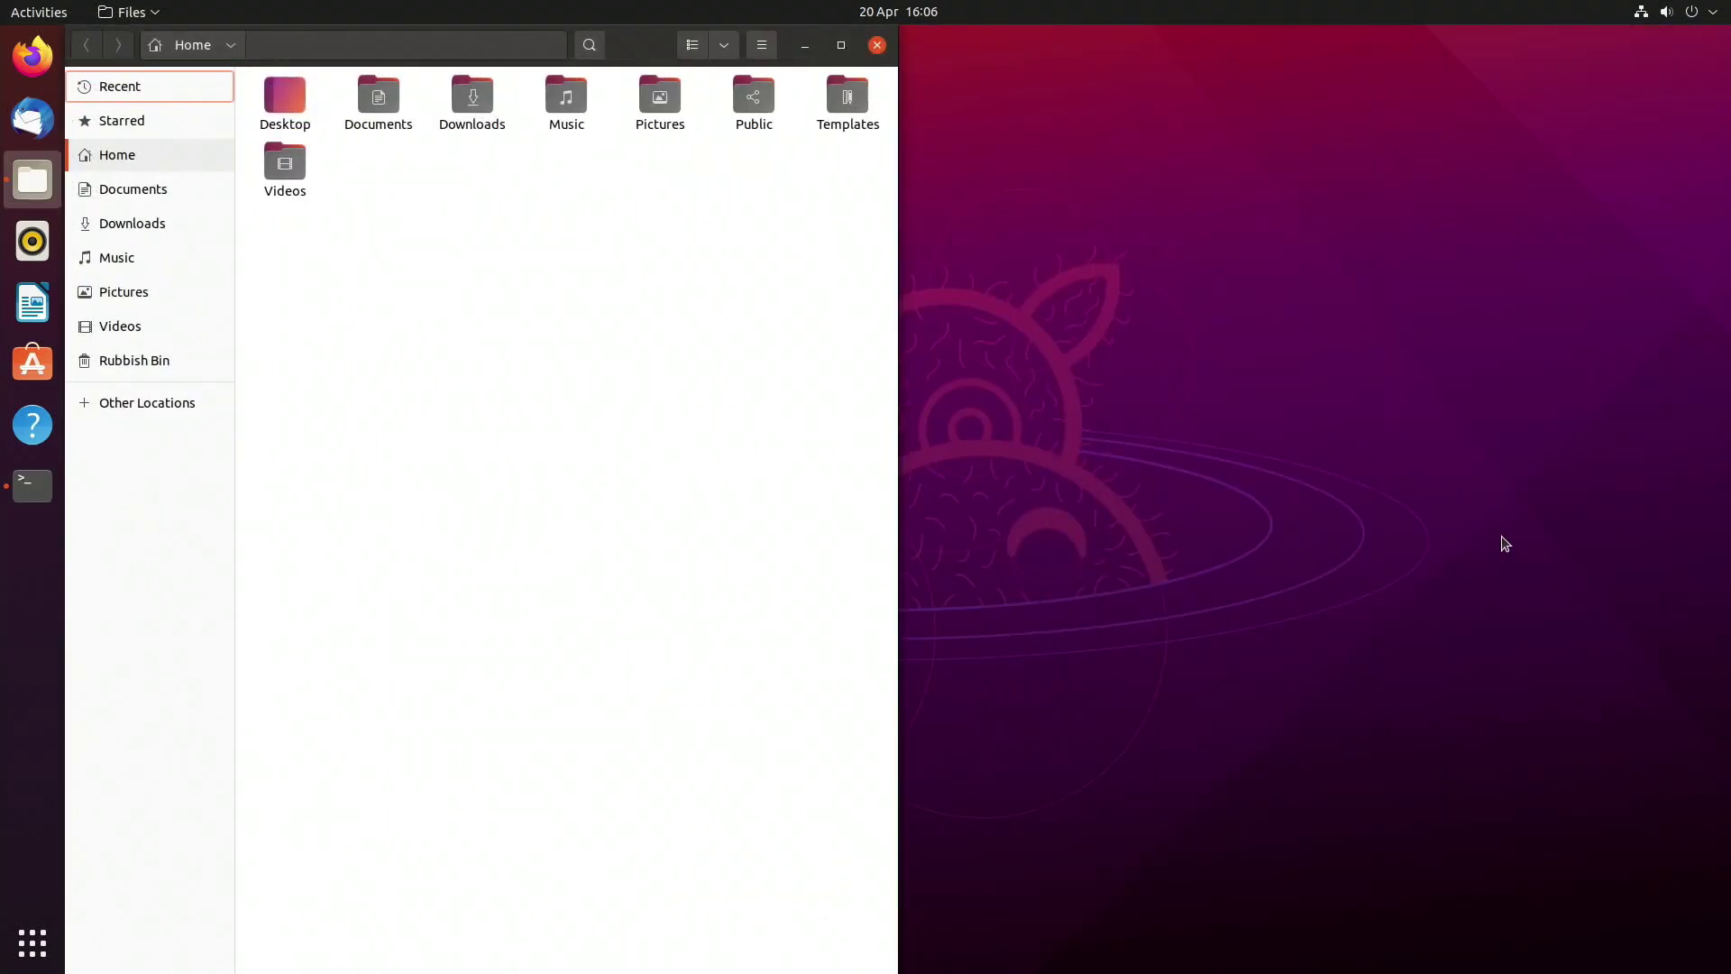
key(super+Left)
key(super+Right)
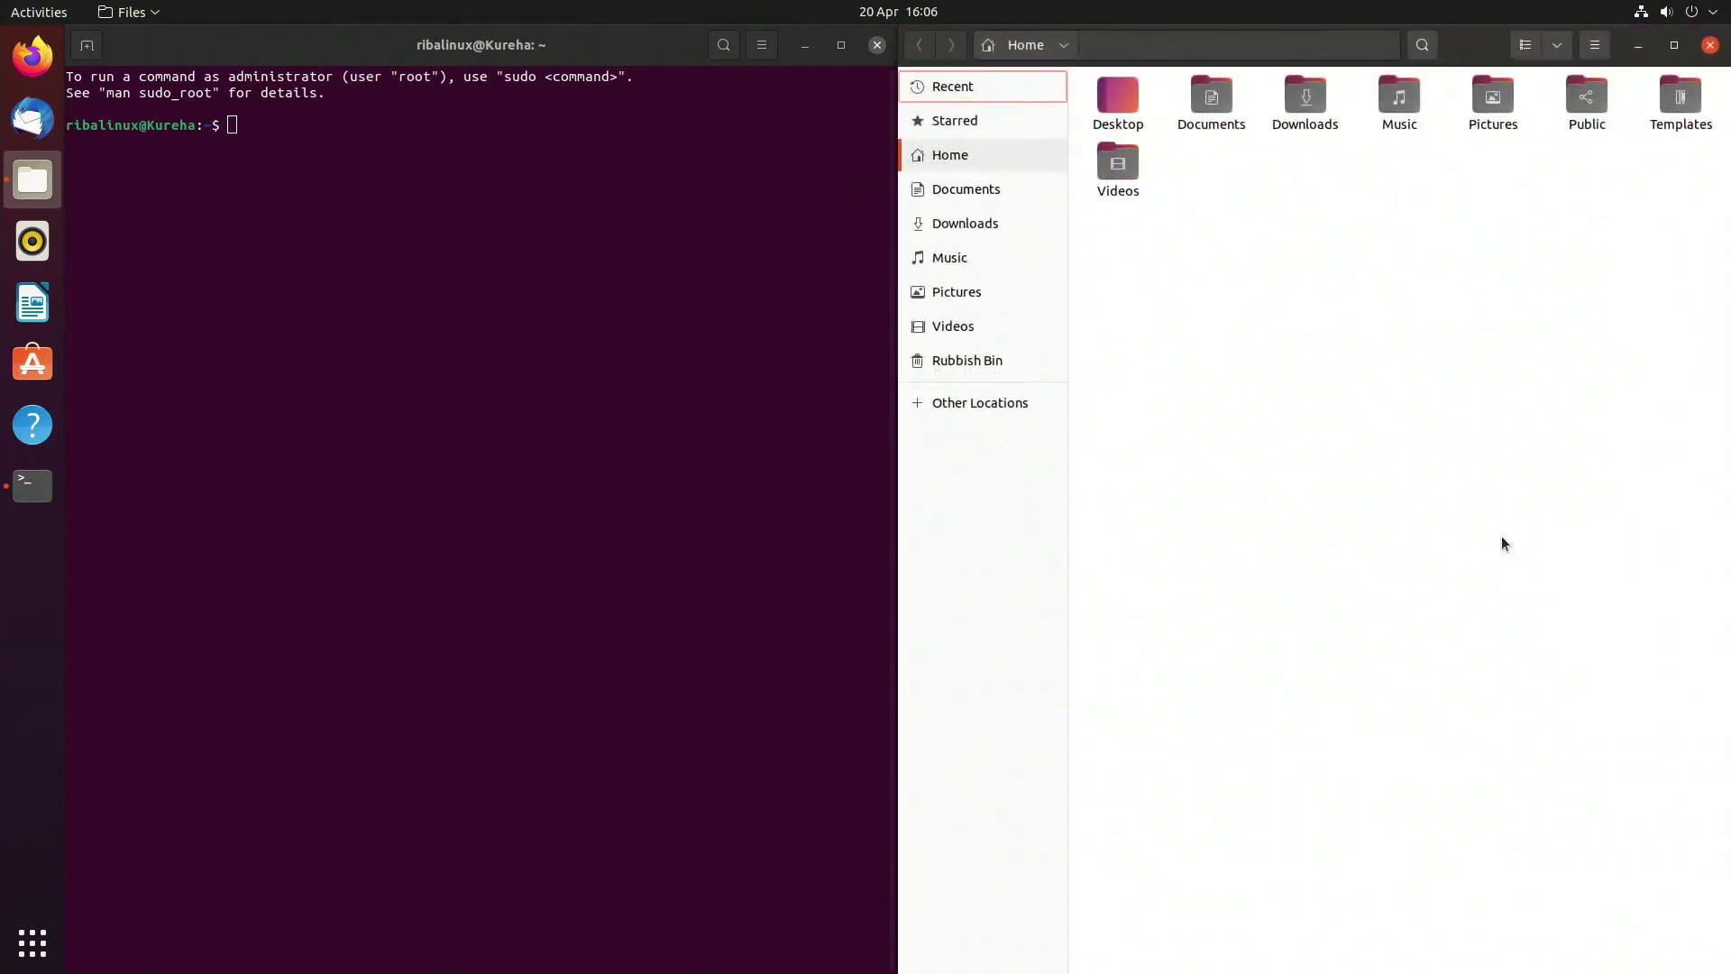
Step: Detach both windows from their tiled halves, close Terminal, and reposition the remaining Files window
drag(1441, 59, 1031, 313)
drag(671, 65, 785, 194)
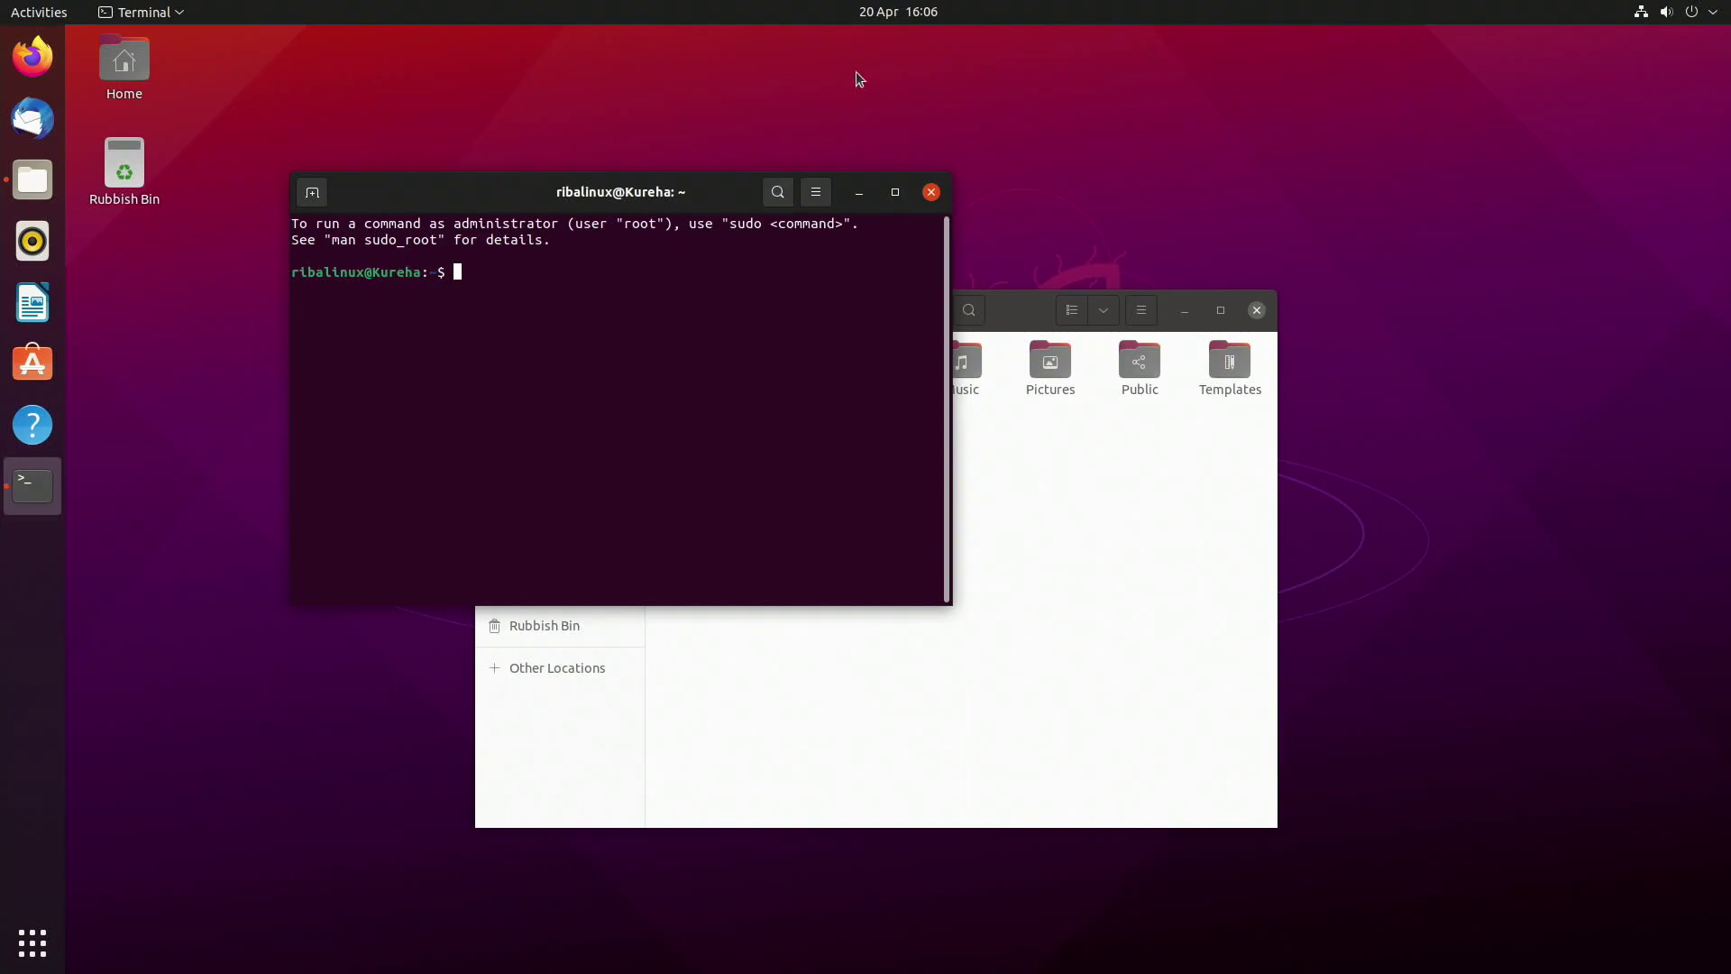
click(932, 192)
drag(1030, 313, 801, 165)
Step: Look through the Files main menu and view options, trying one zoom level up and returning to 50%
click(911, 165)
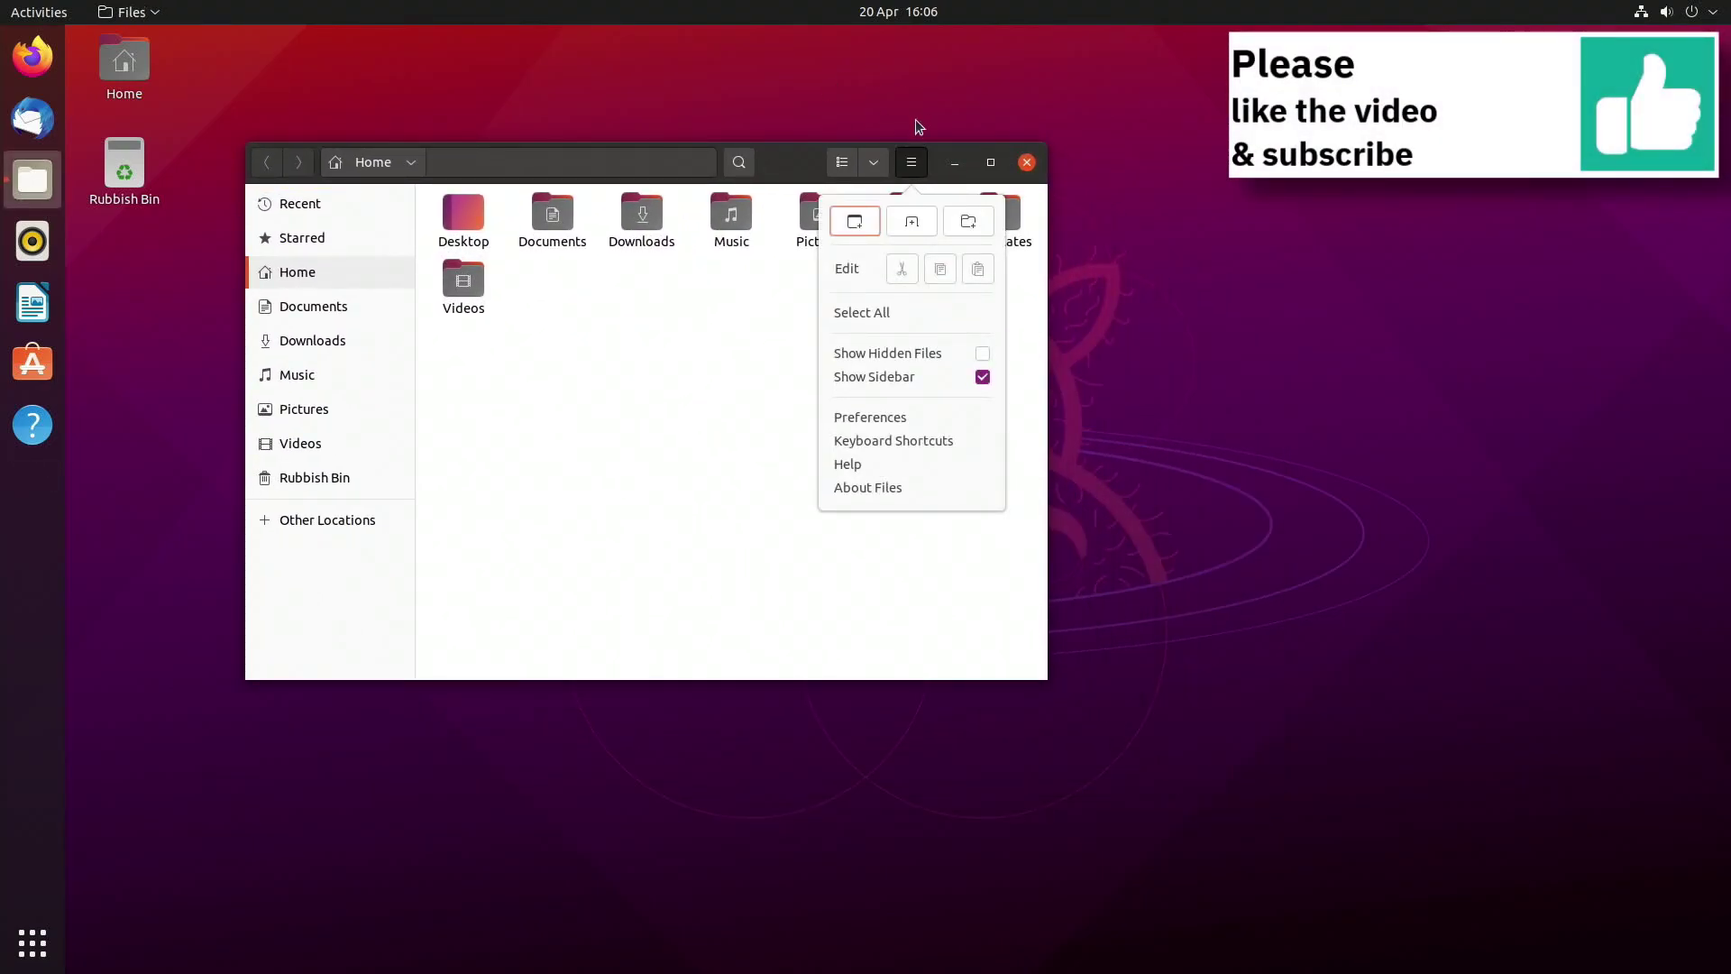
click(902, 123)
click(873, 162)
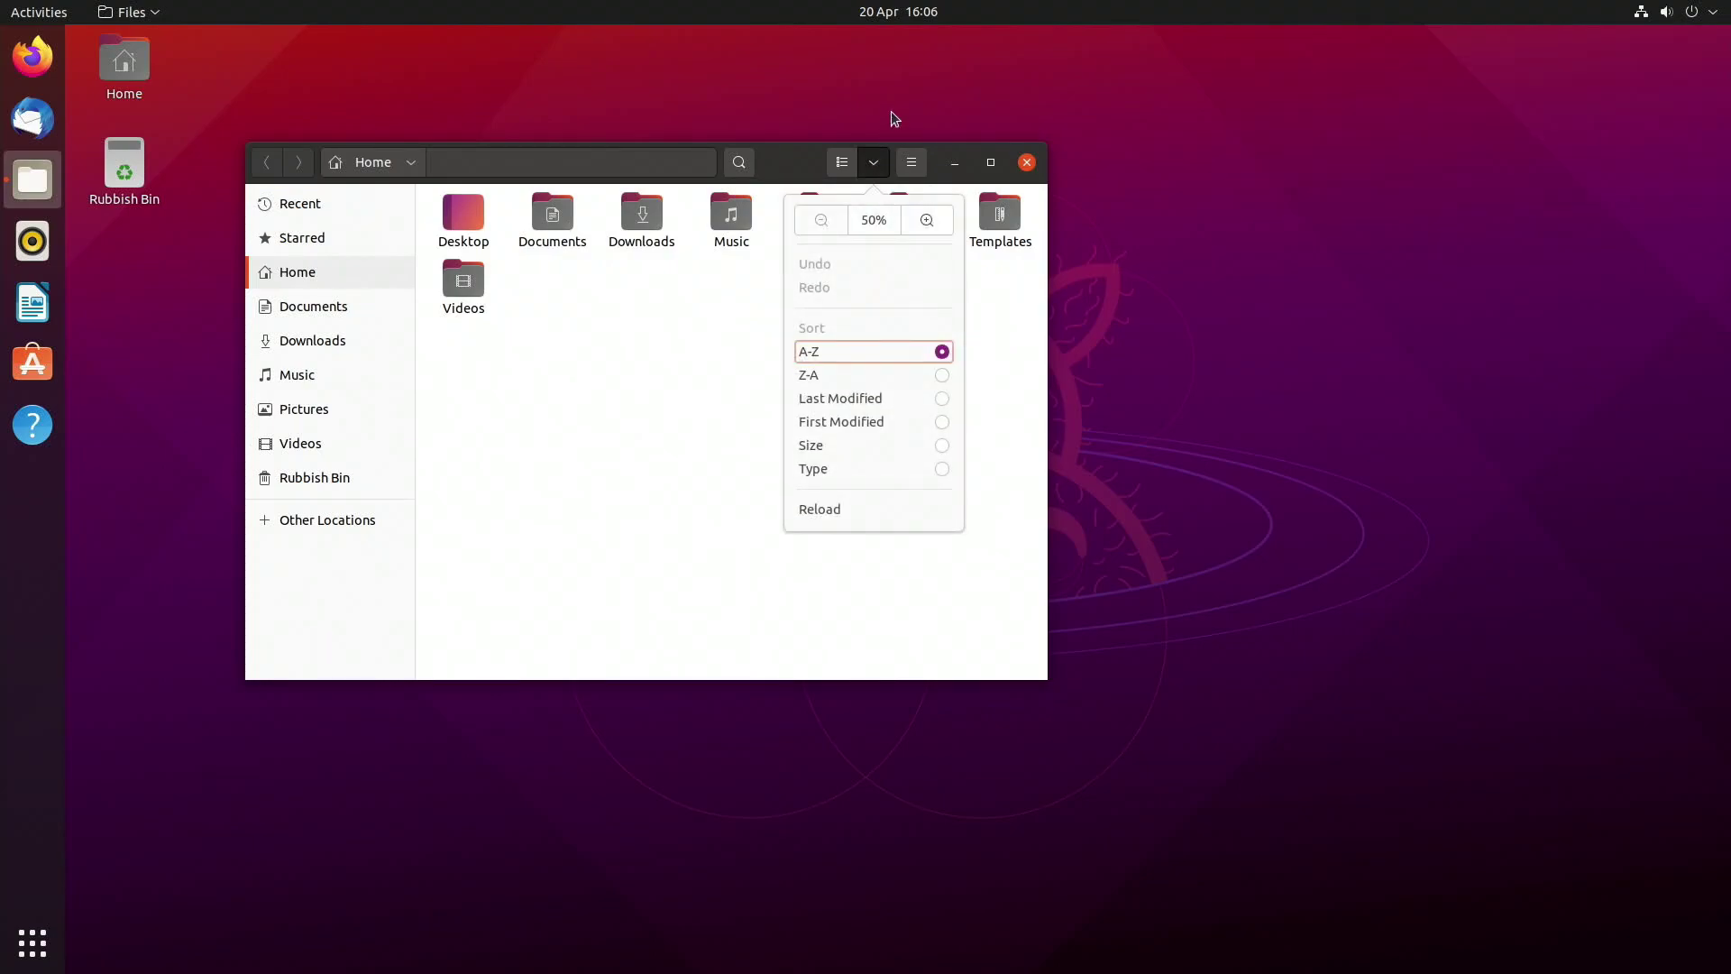
click(942, 221)
click(830, 220)
click(881, 168)
Step: Try list view in the Home folder, return to icon view, and briefly check the search and path options
click(841, 163)
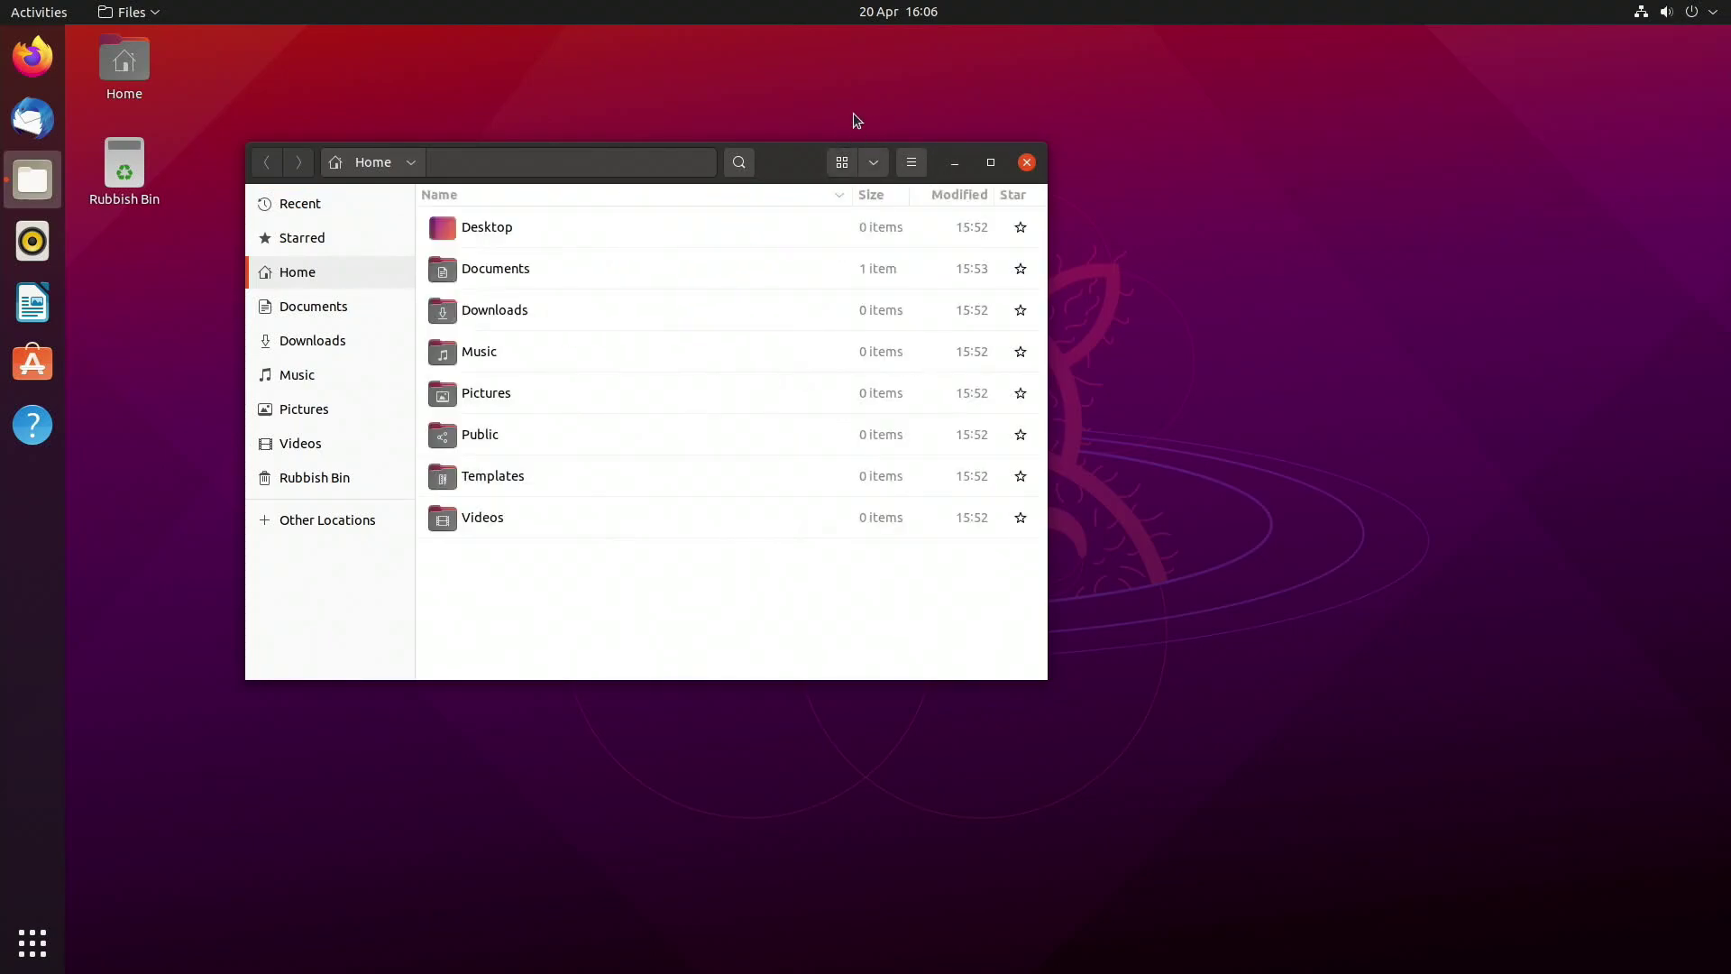
click(841, 162)
click(739, 163)
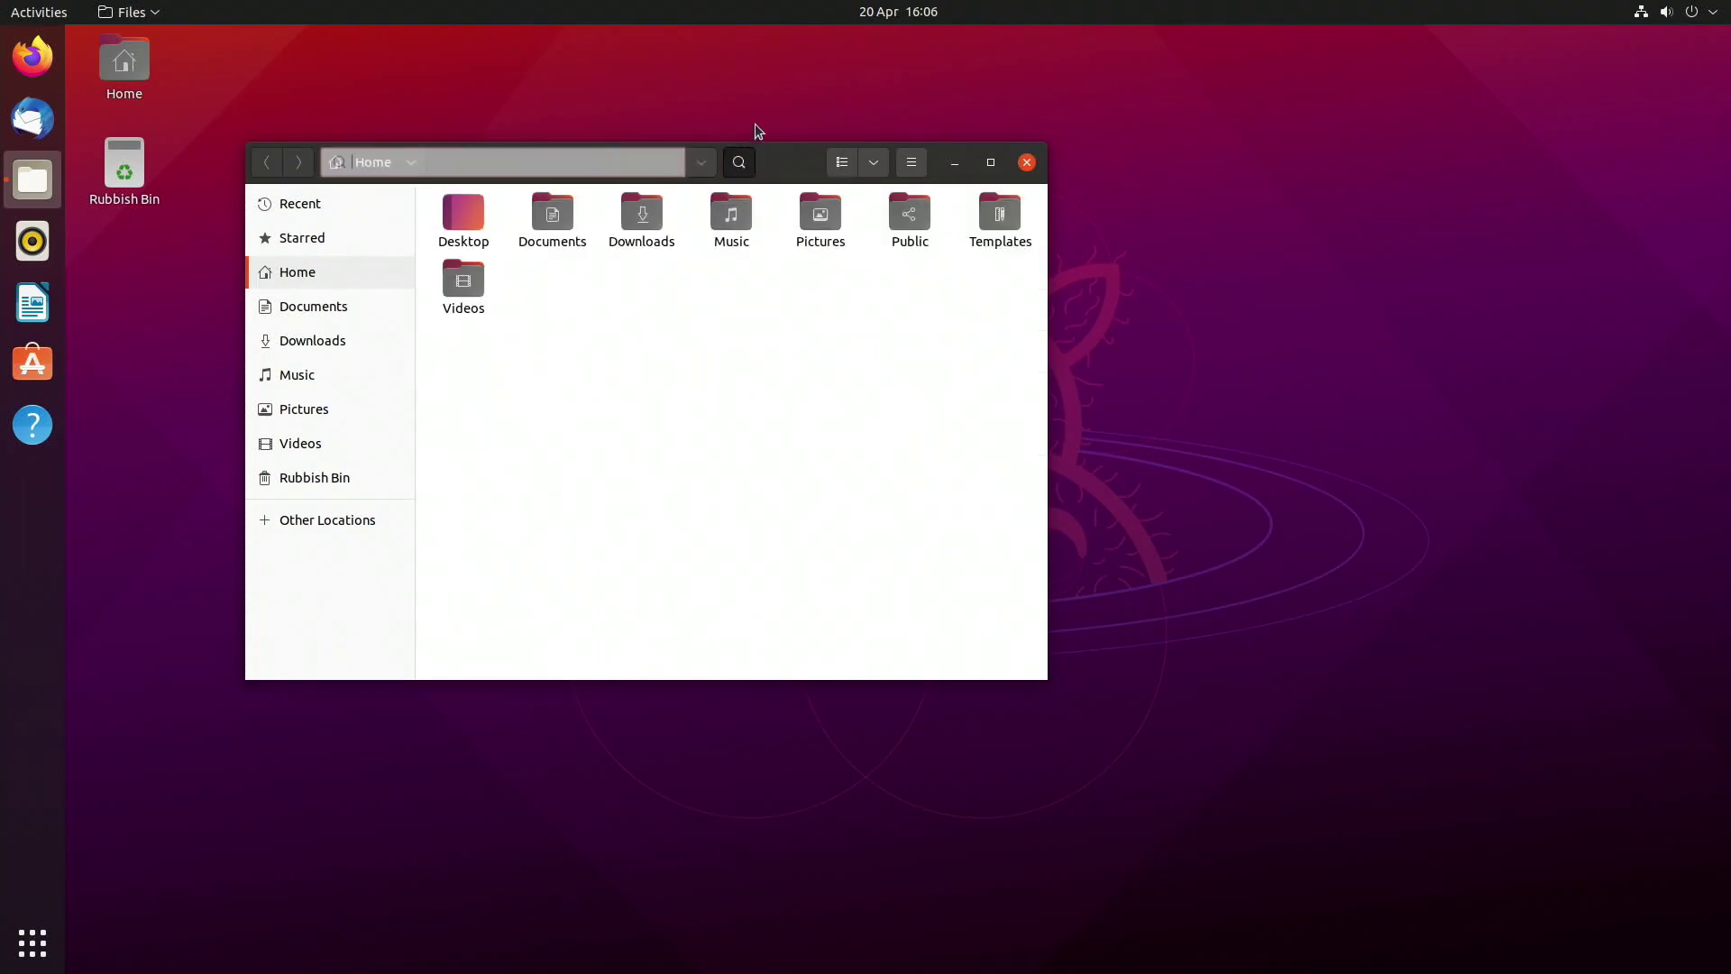
key(Escape)
click(408, 163)
click(754, 58)
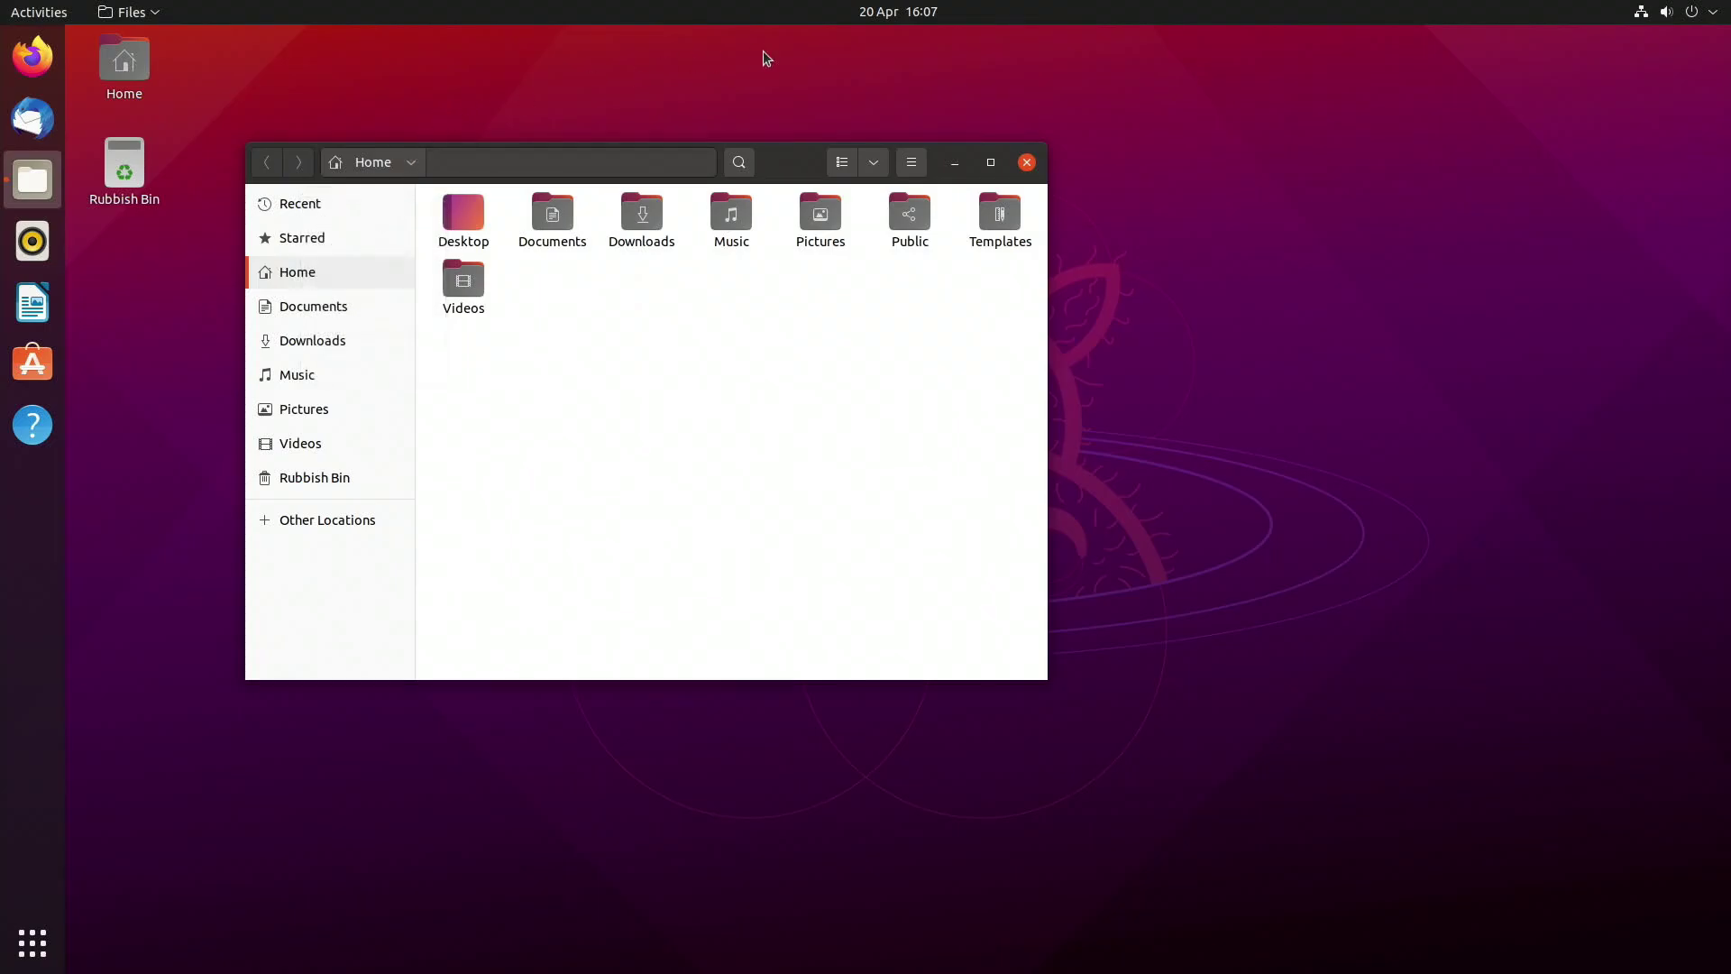
Step: Try maximizing, restoring, minimizing and reopening the Files window, and switch to the second workspace
click(992, 162)
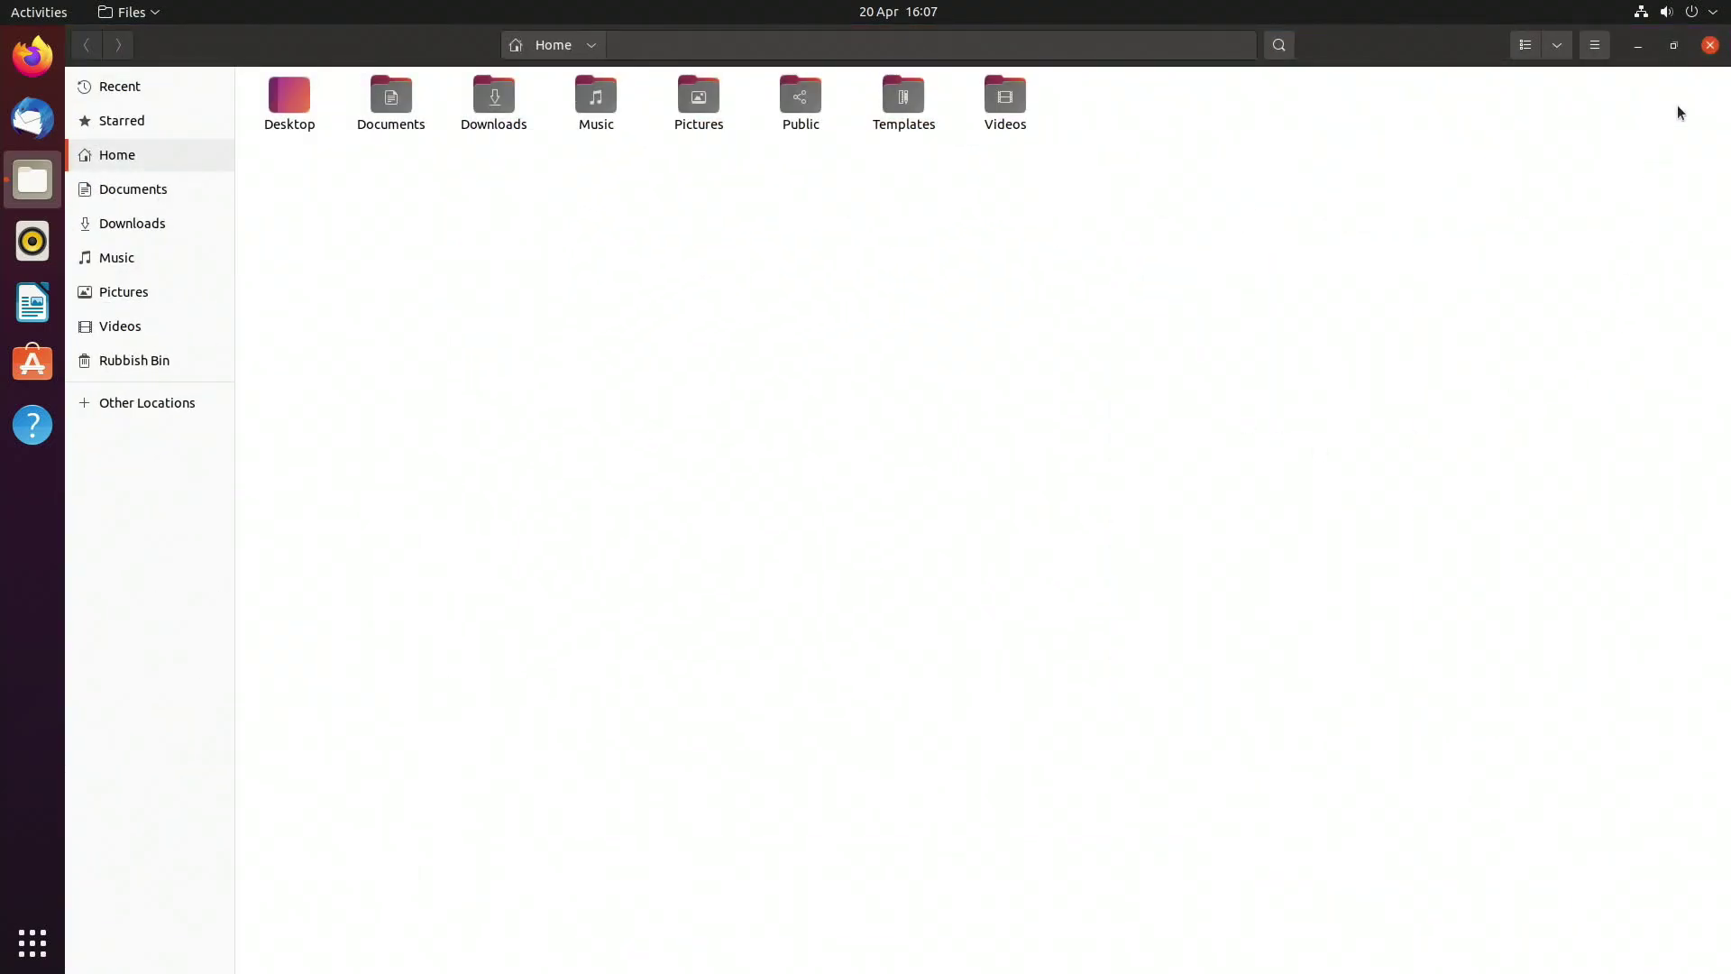
click(1675, 46)
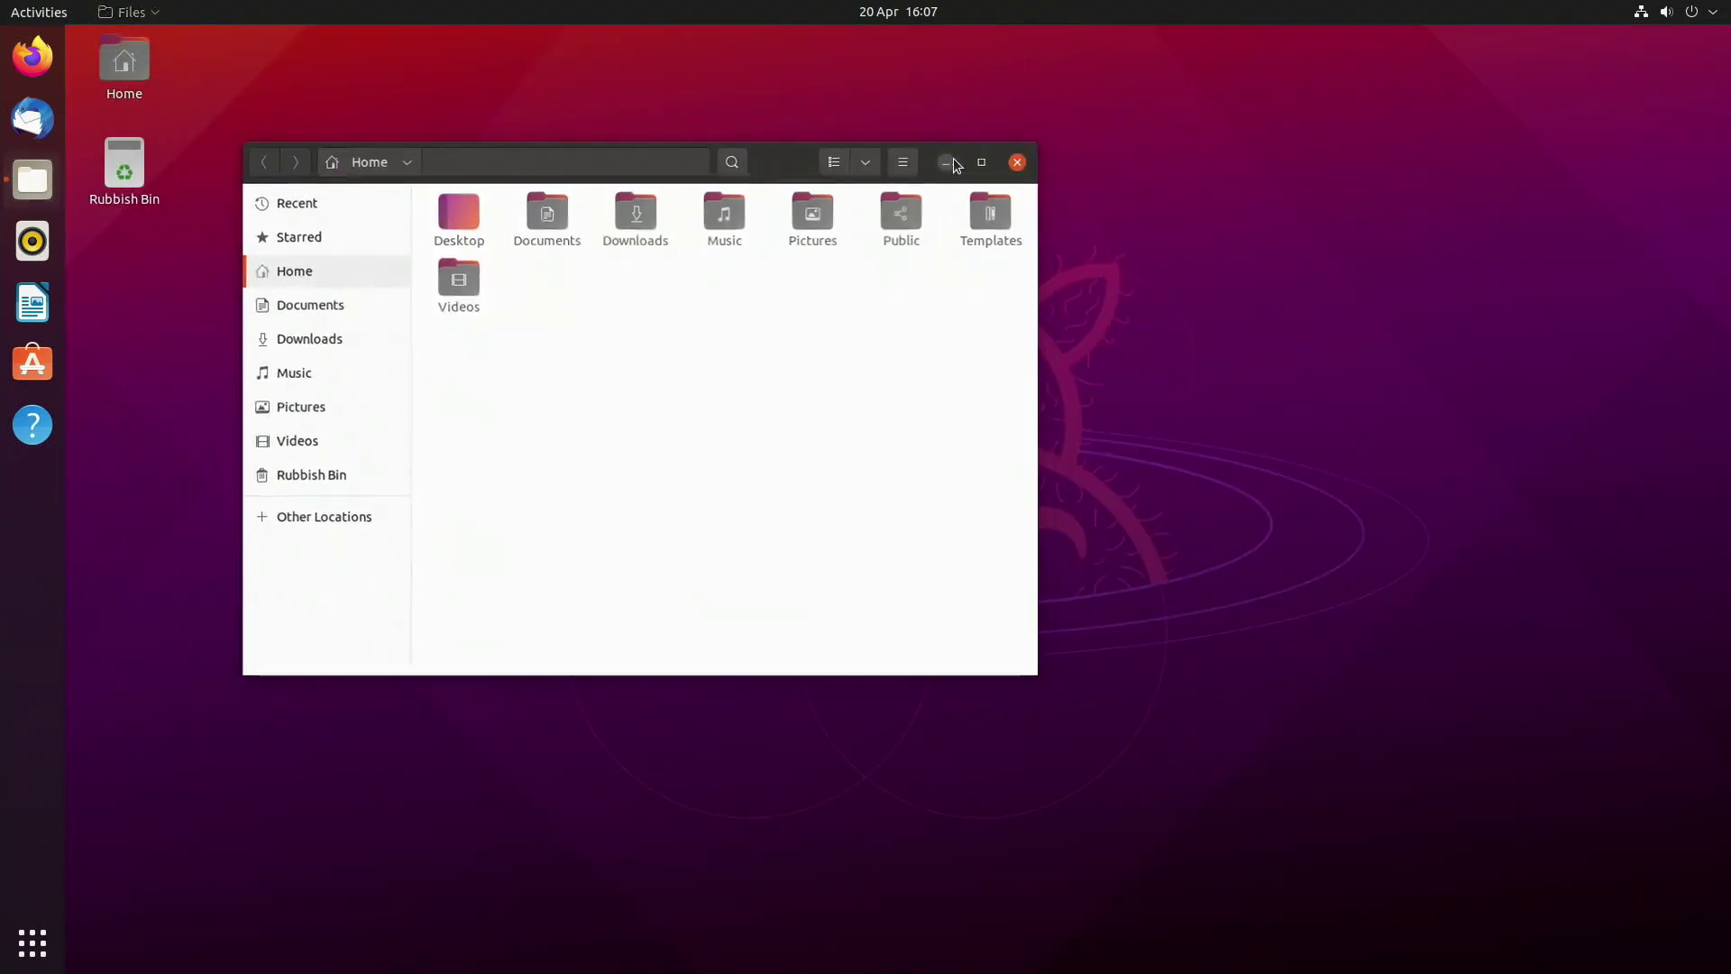
click(954, 162)
click(34, 181)
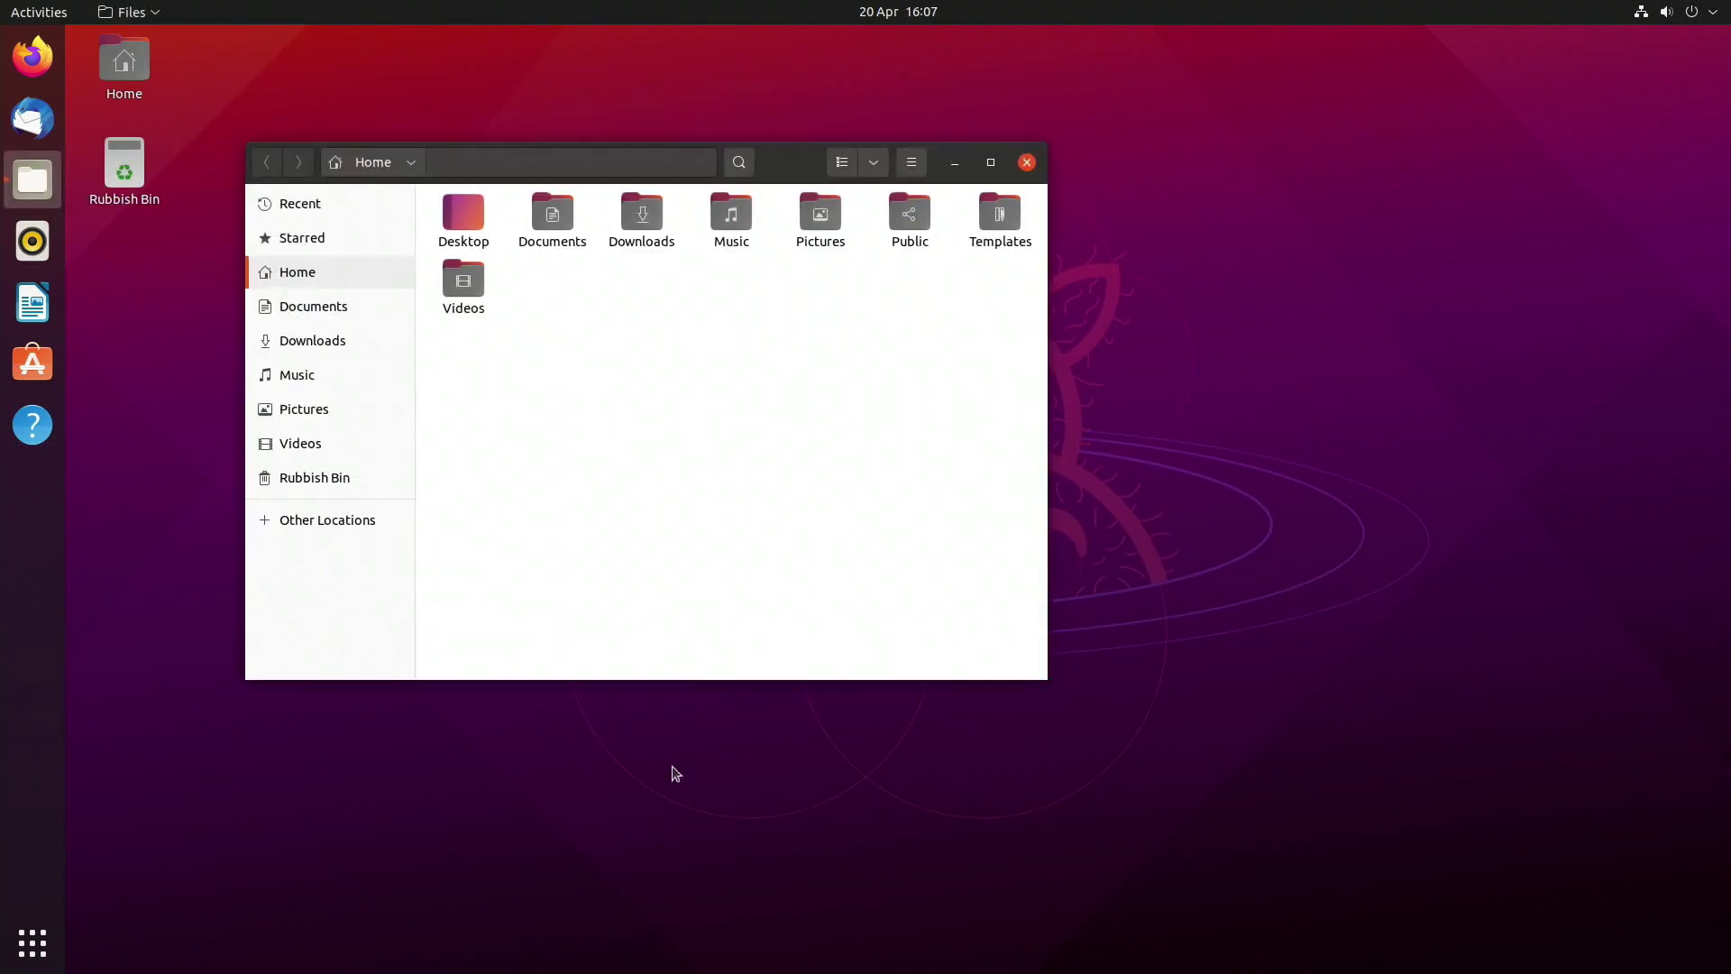
key(super+h)
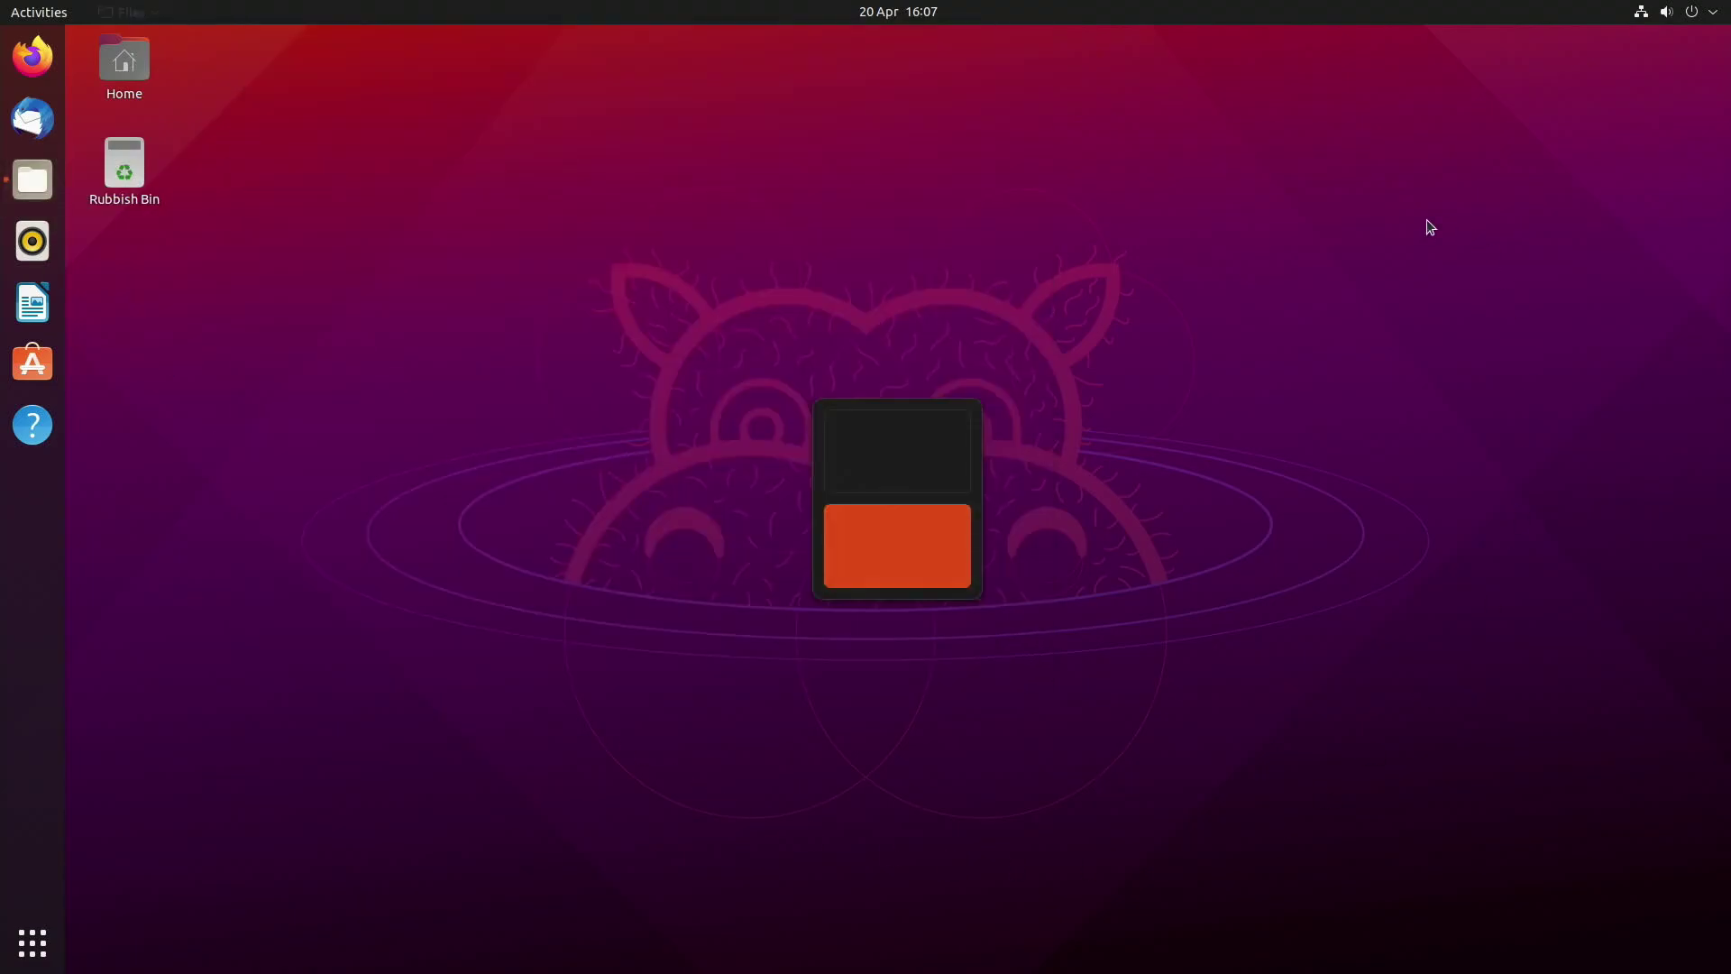
key(alt+Tab)
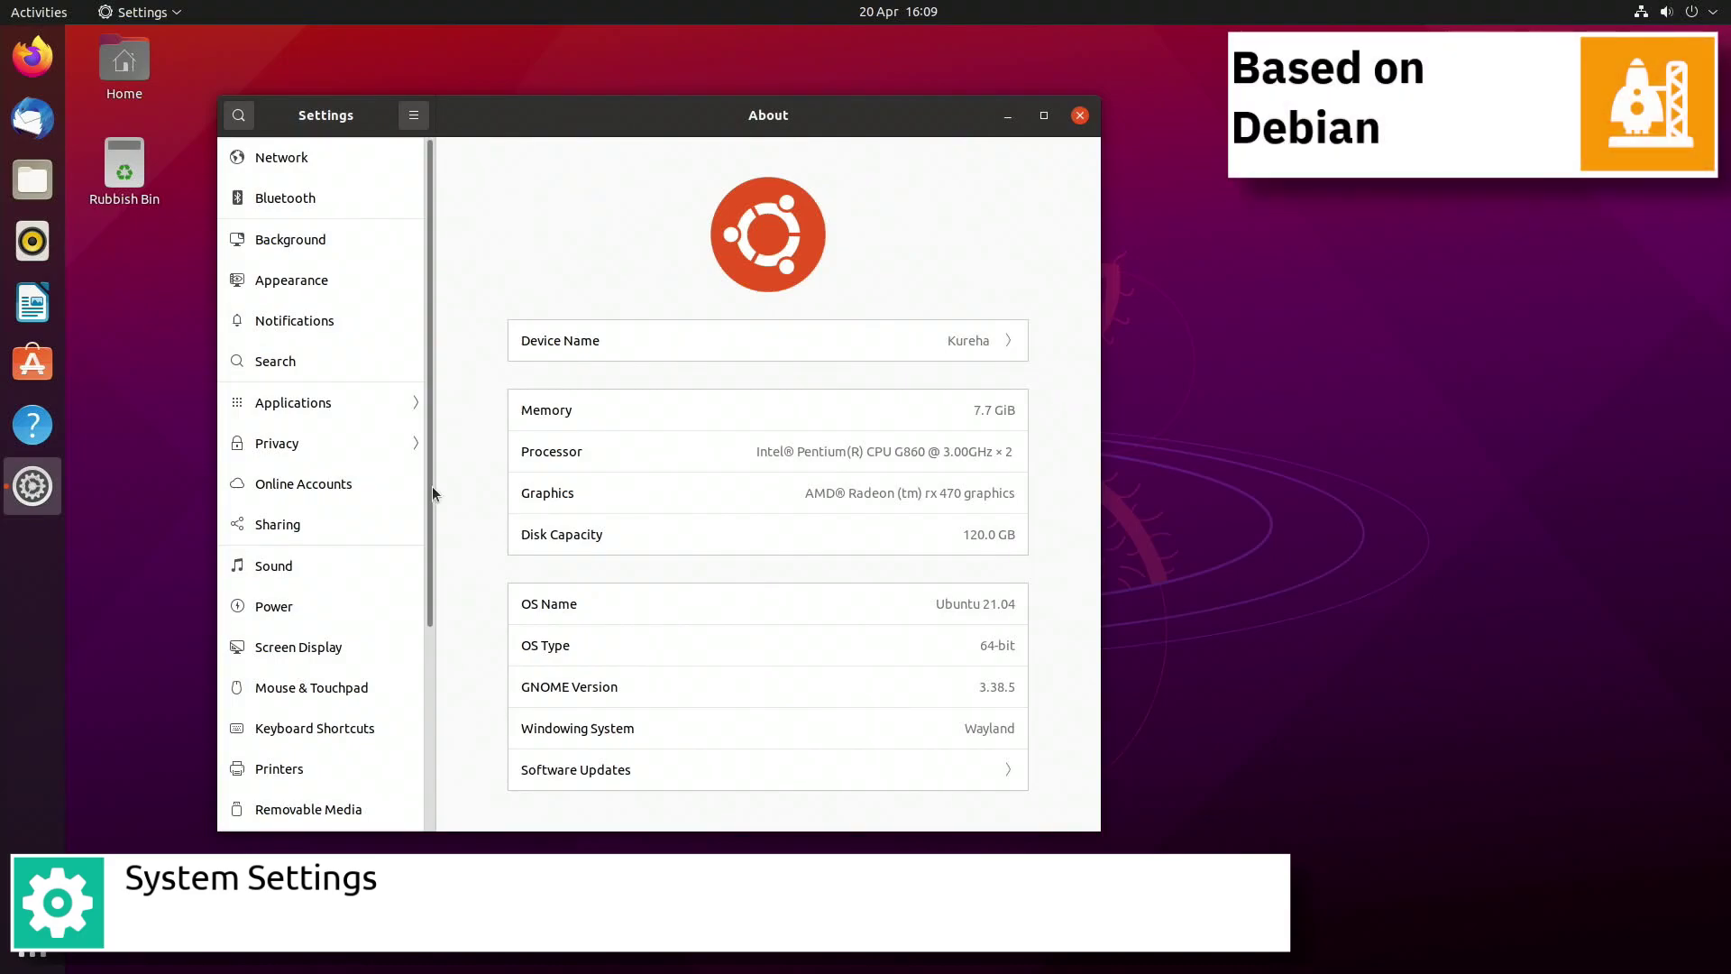
Step: Try the Light and Dark window themes in the Appearance settings and return to Standard
scroll(431, 491, down, 6)
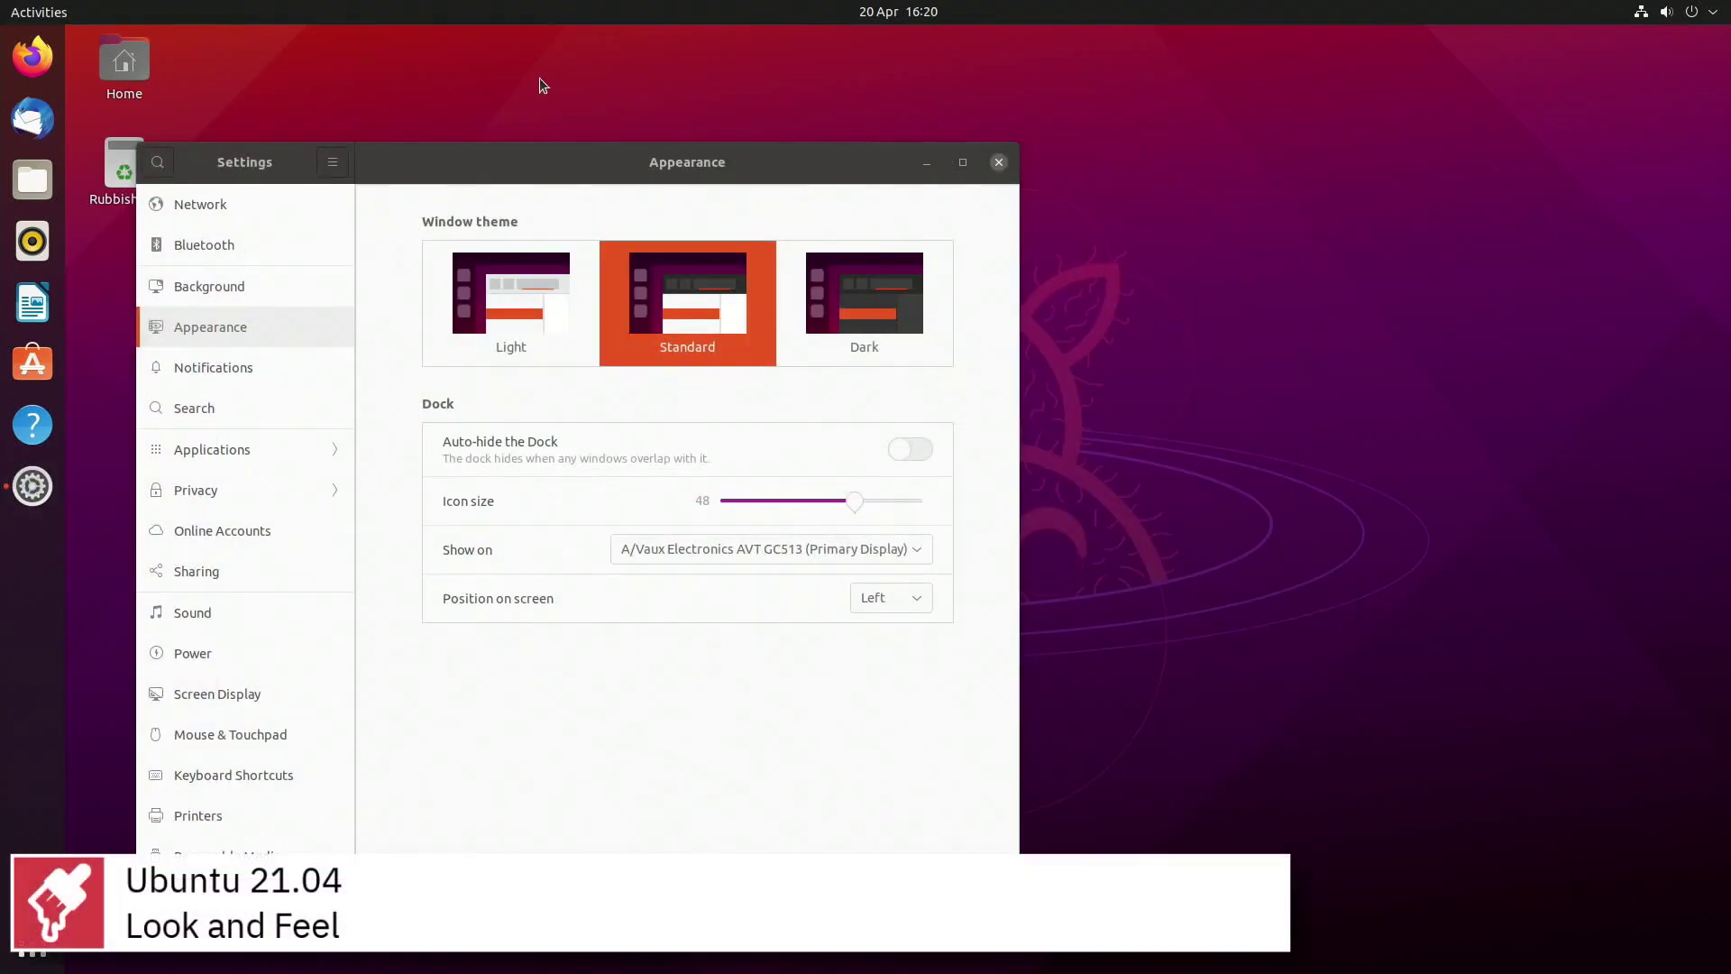
click(516, 285)
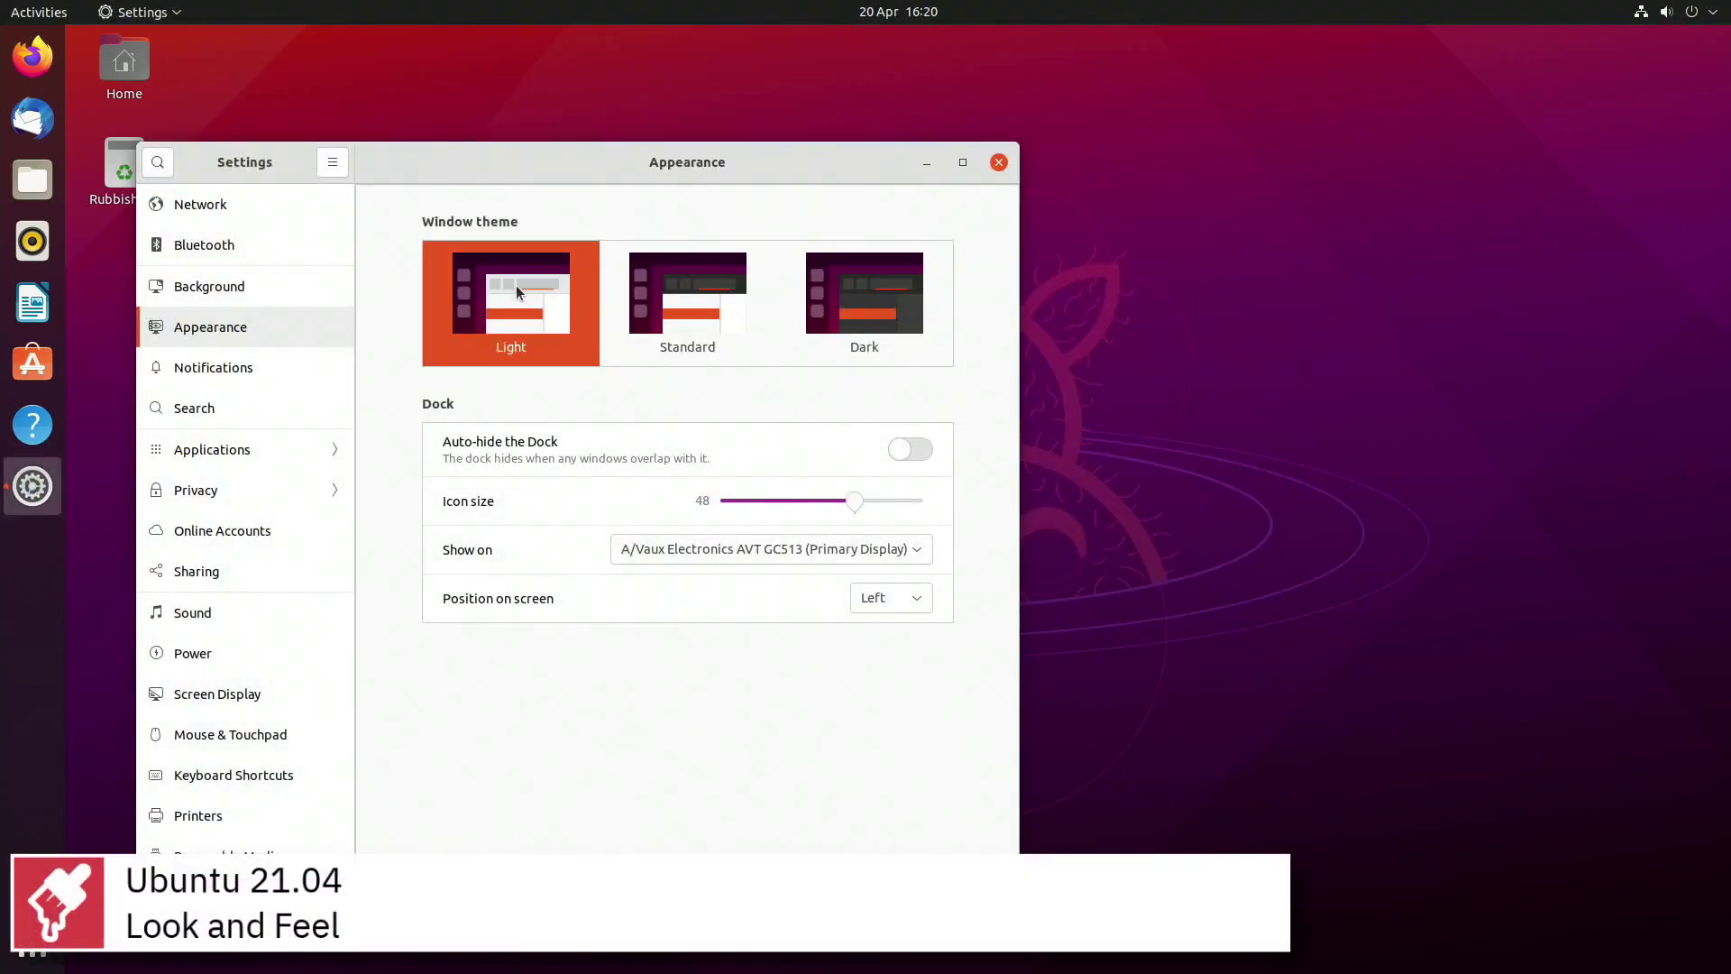
click(868, 294)
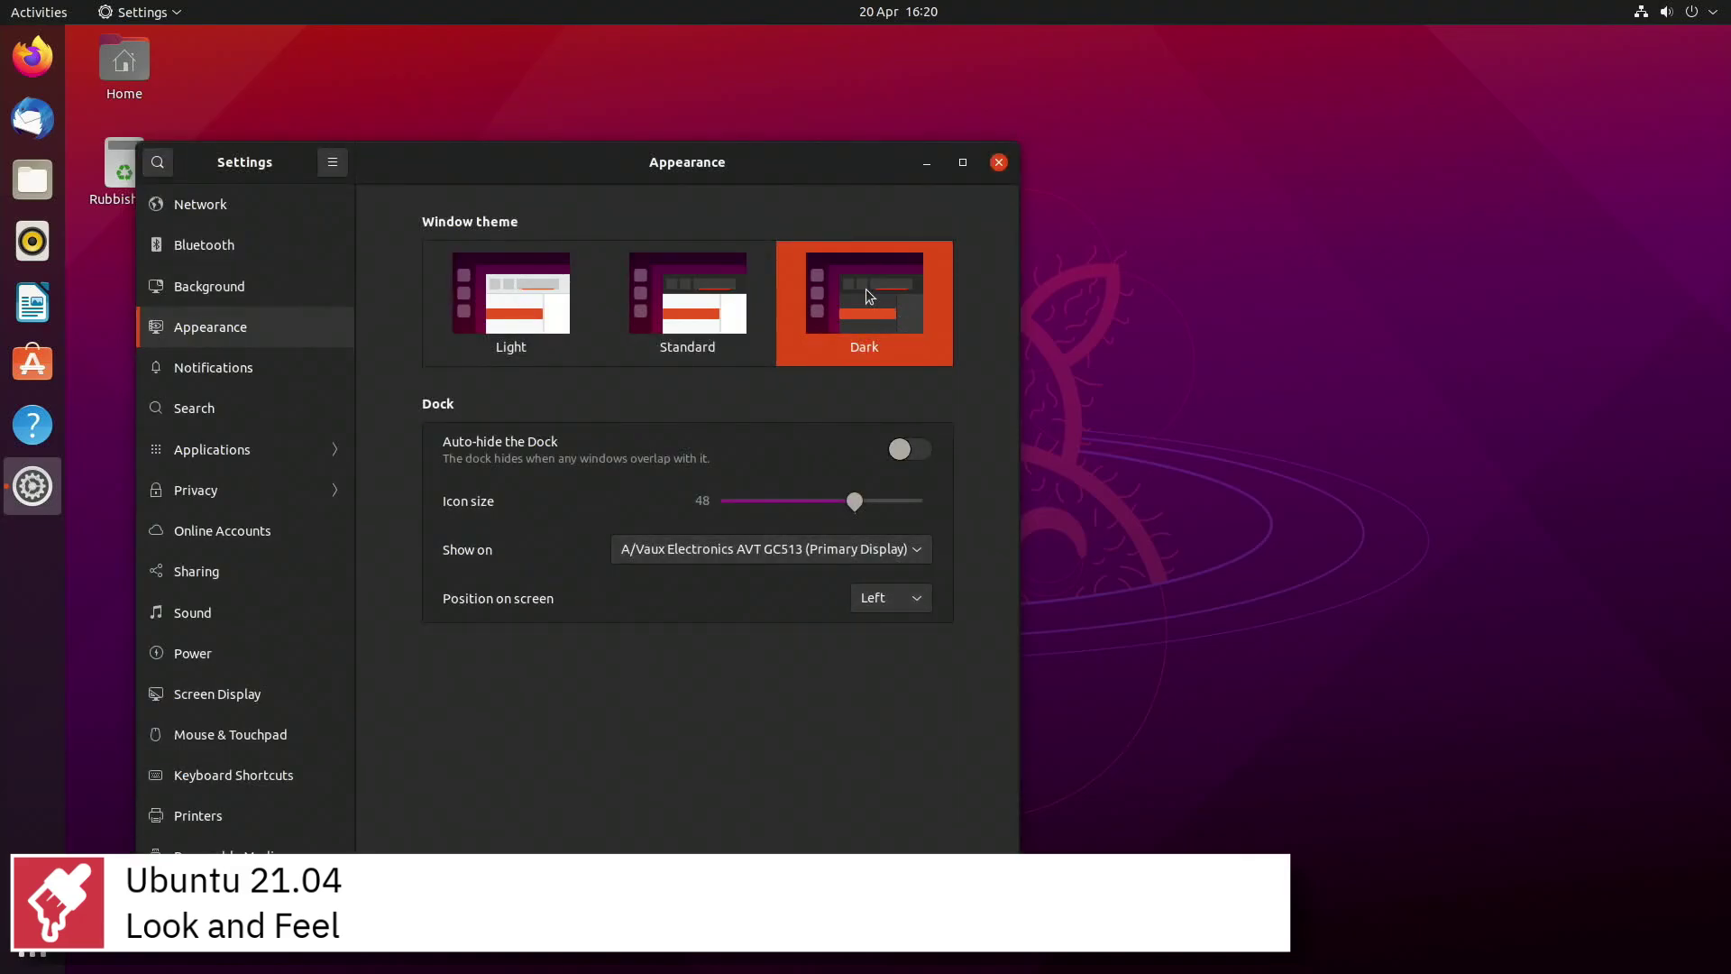
click(704, 308)
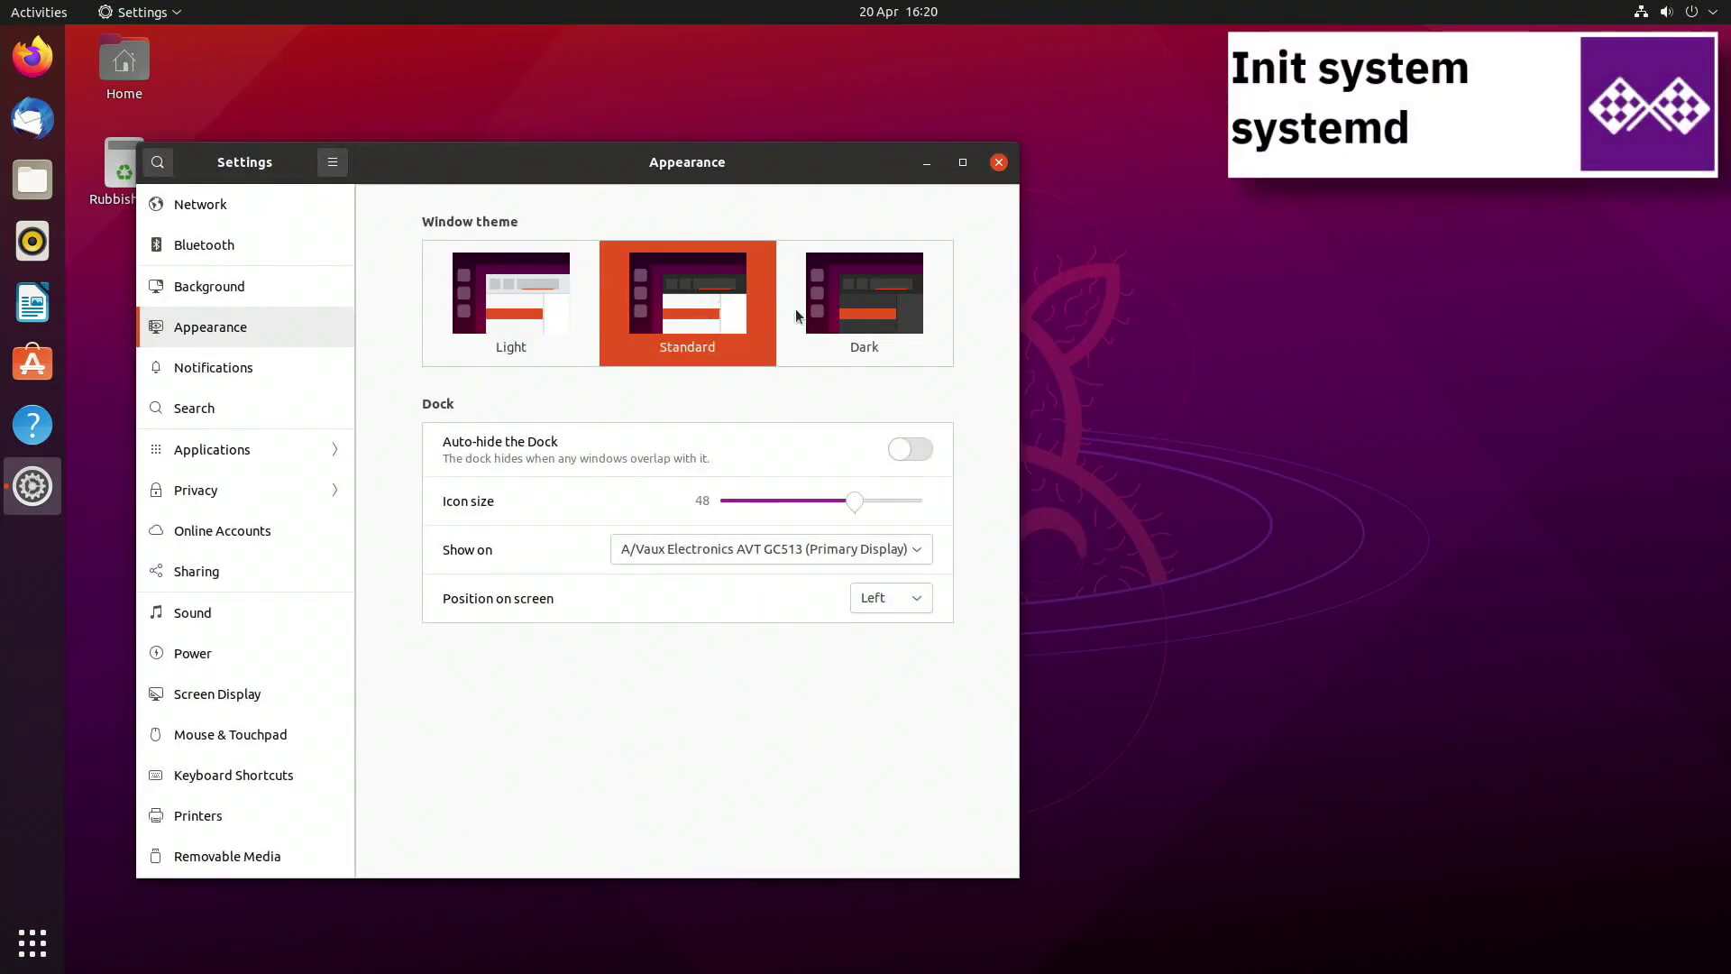
Step: Try auto-hiding the dock and turn it off again, and try dock icon size 24 before returning to 48
click(911, 450)
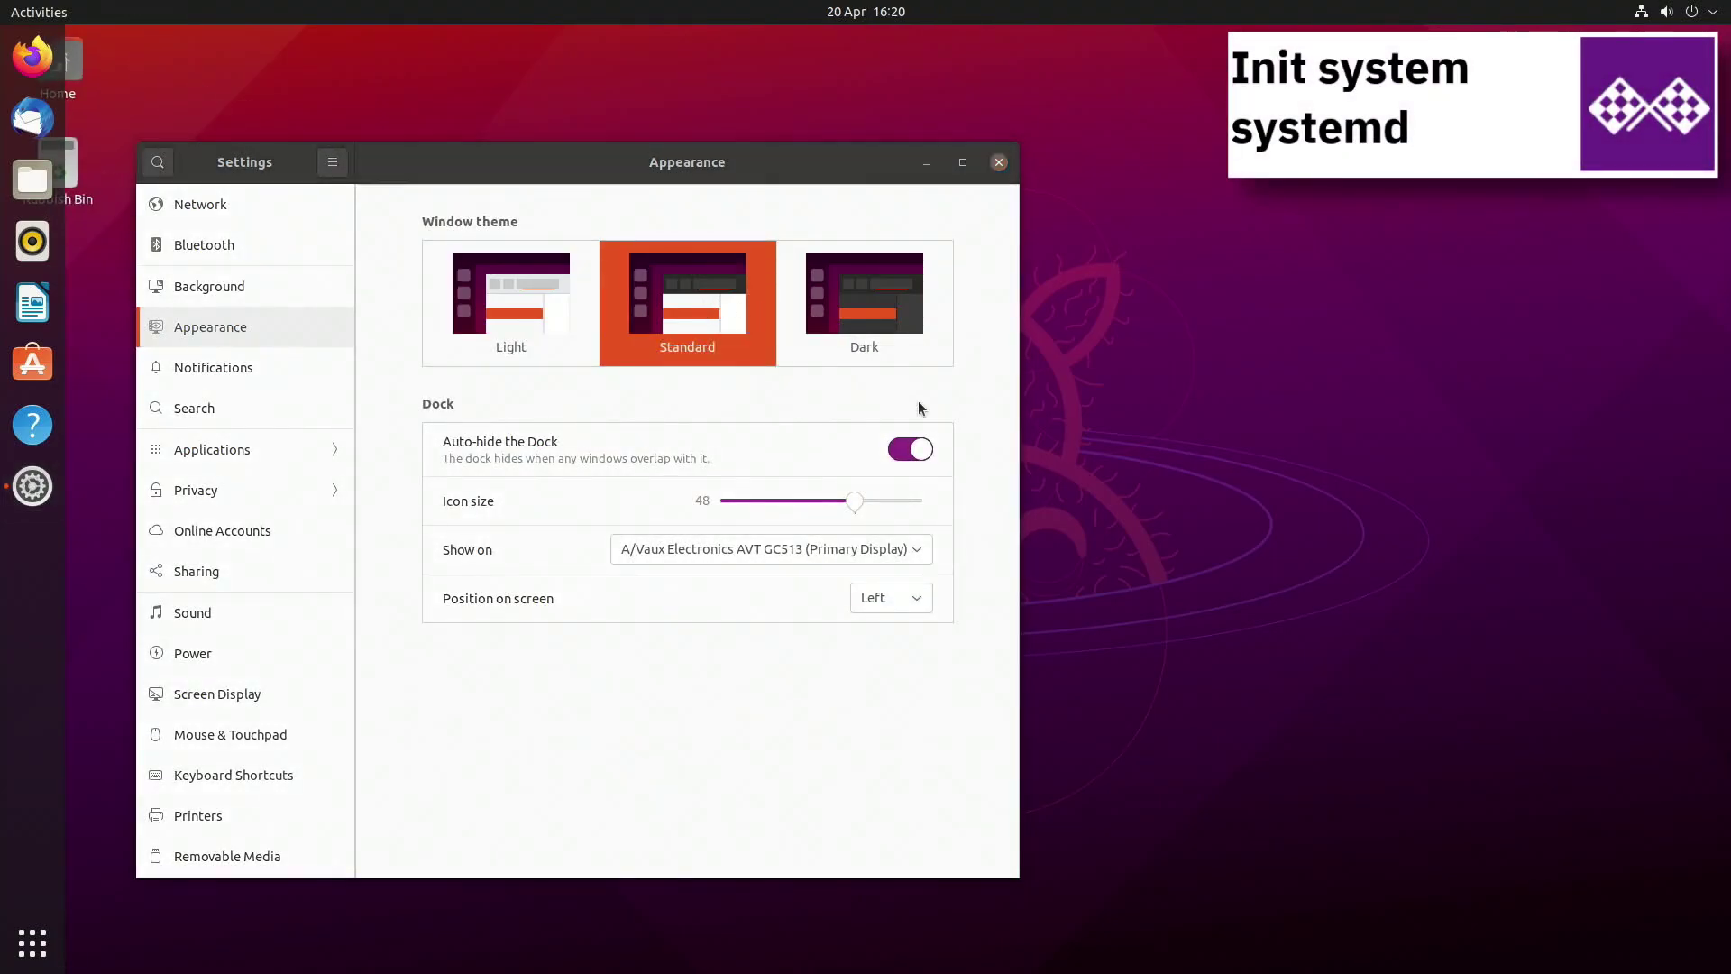
mouse_move(641, 157)
mouse_down()
mouse_move(532, 162)
mouse_move(650, 155)
mouse_up()
click(919, 446)
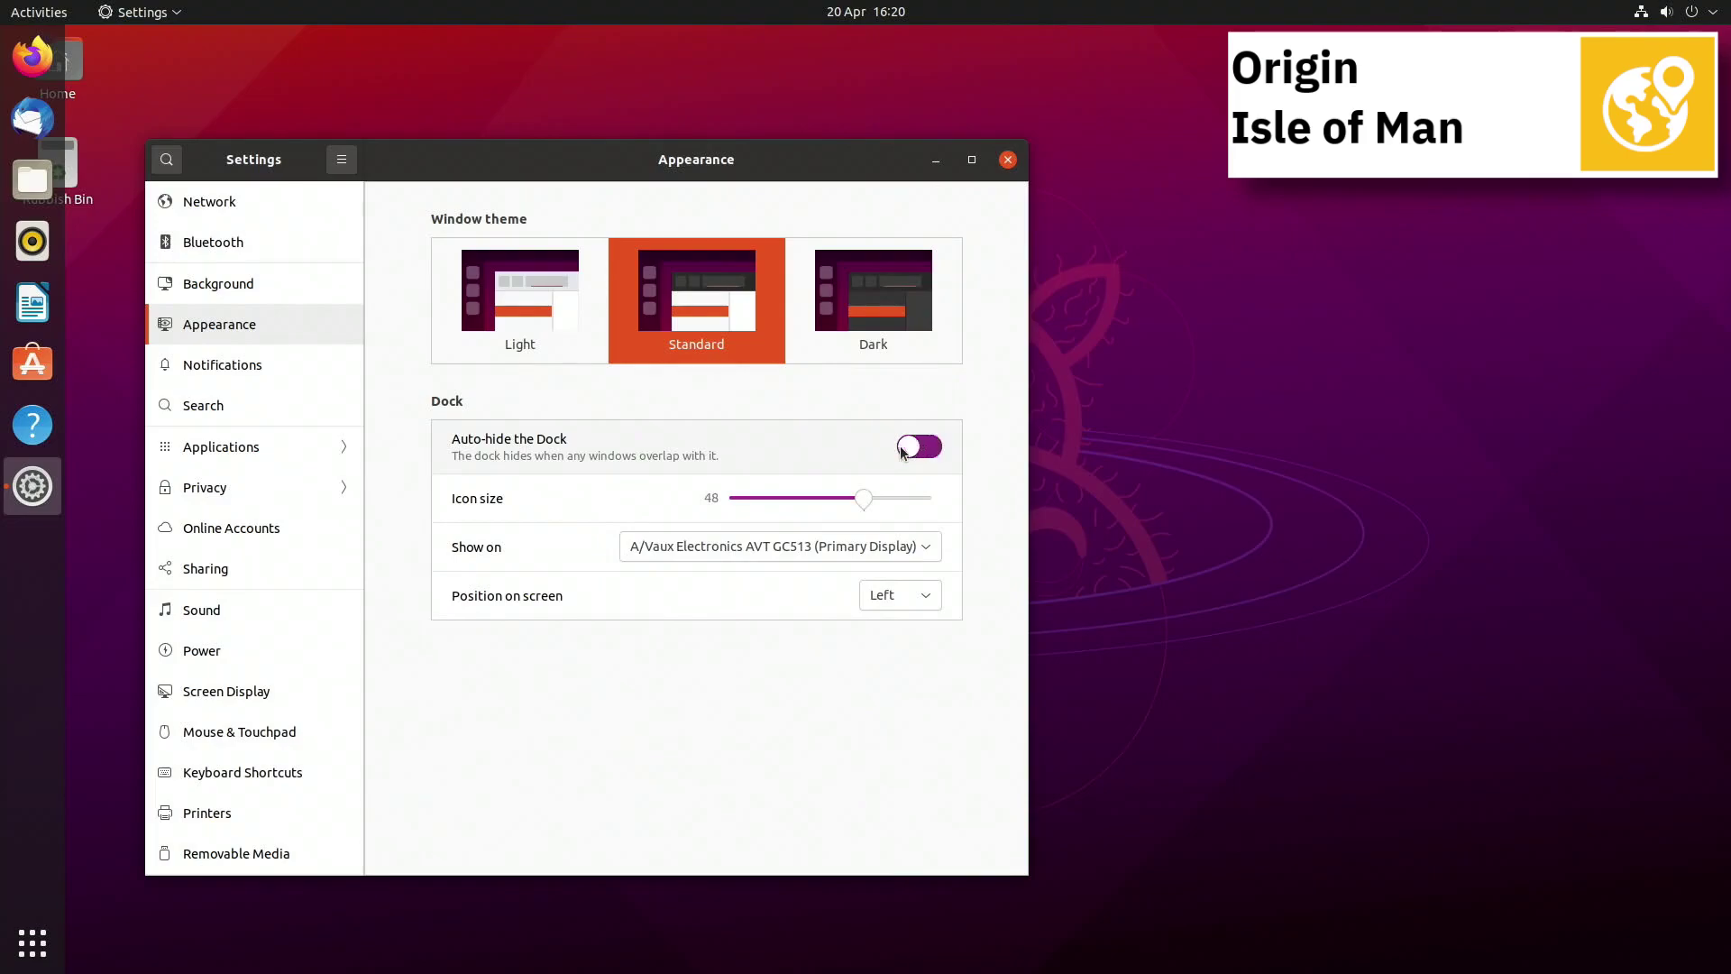
click(765, 490)
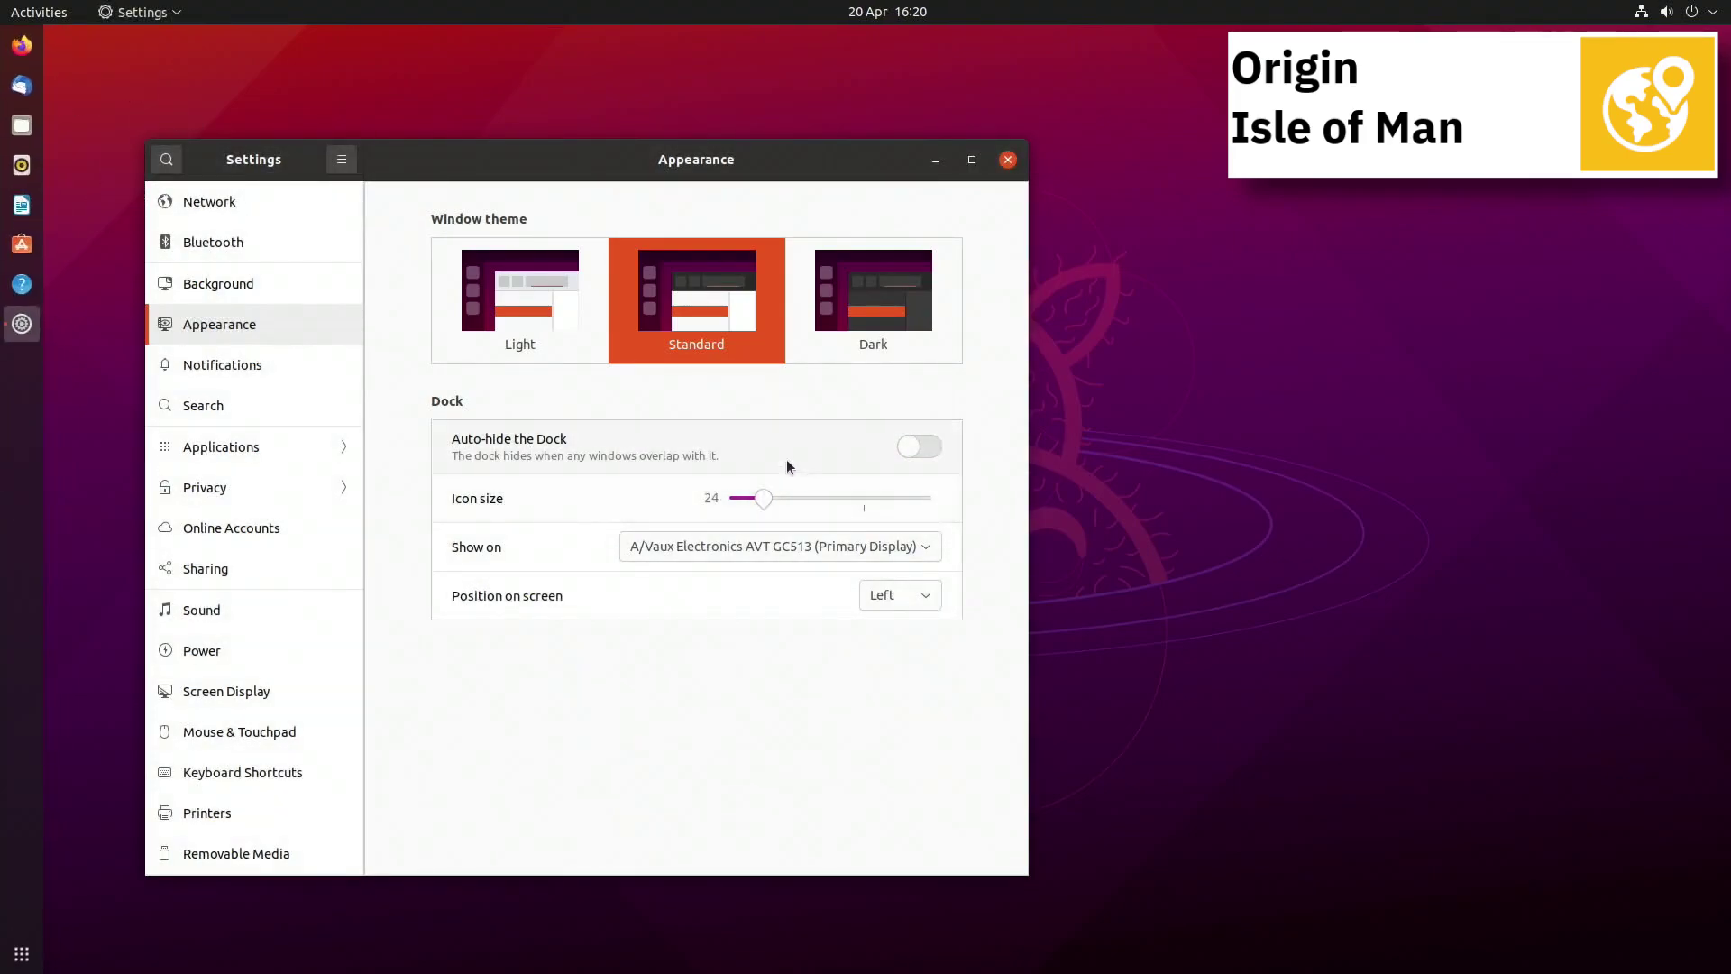
click(869, 501)
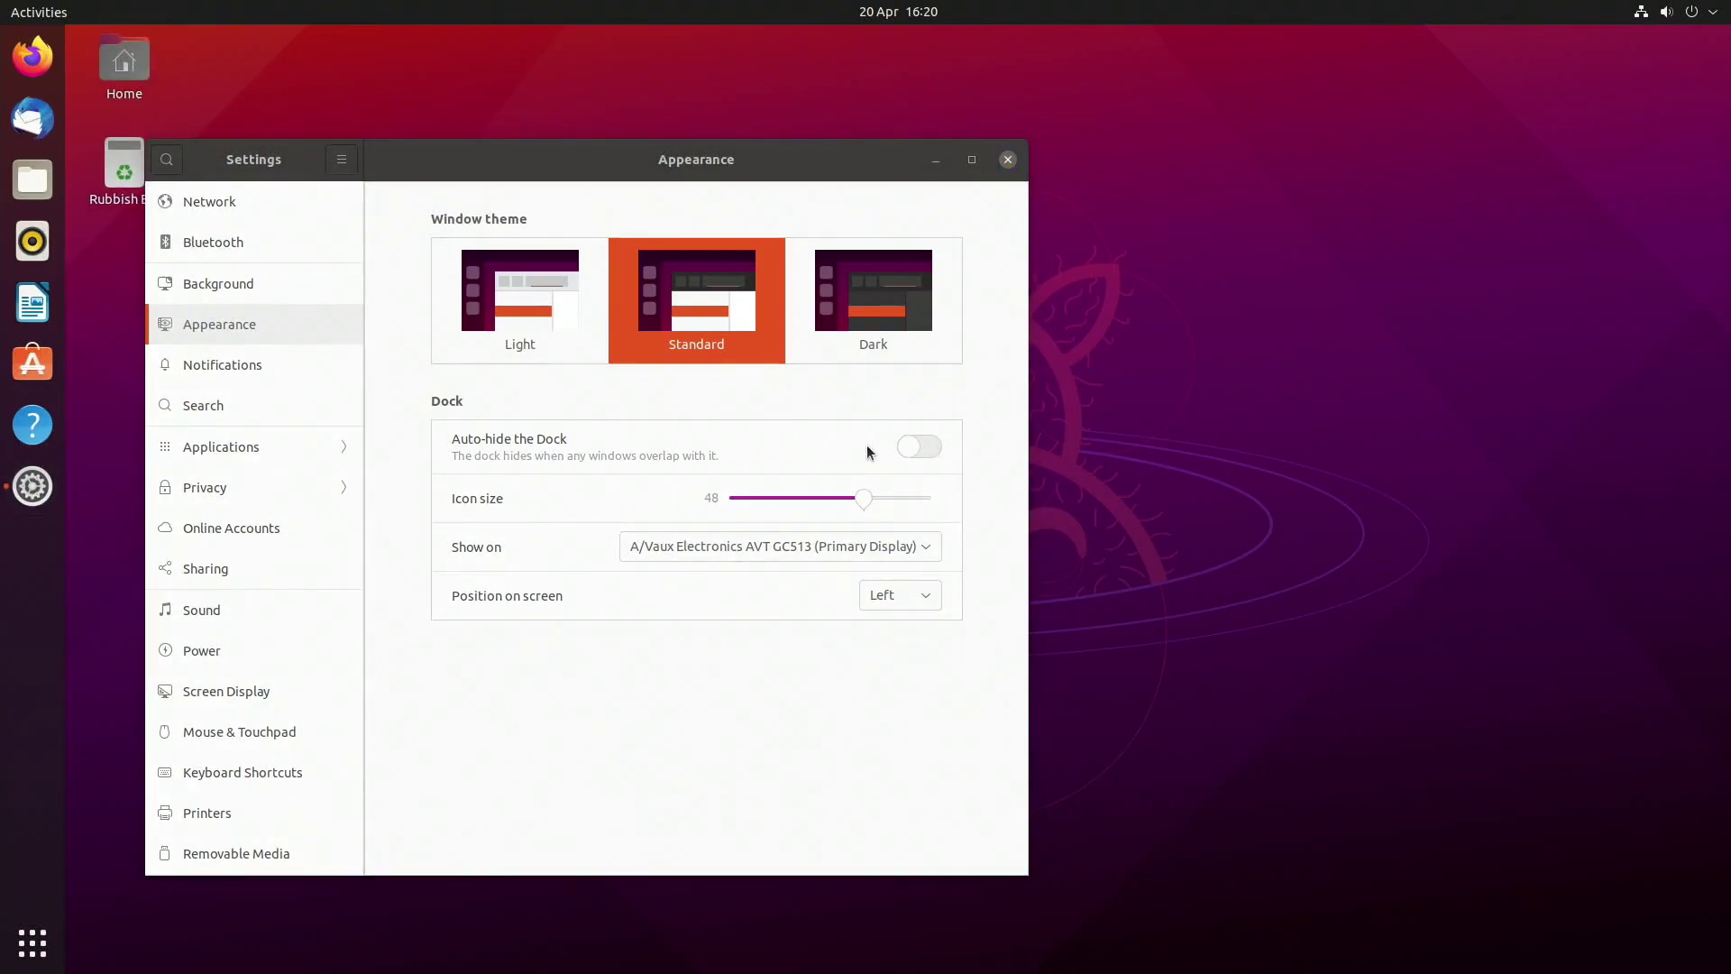
Step: Try the dock's Bottom position on screen and set it back to Left
click(911, 601)
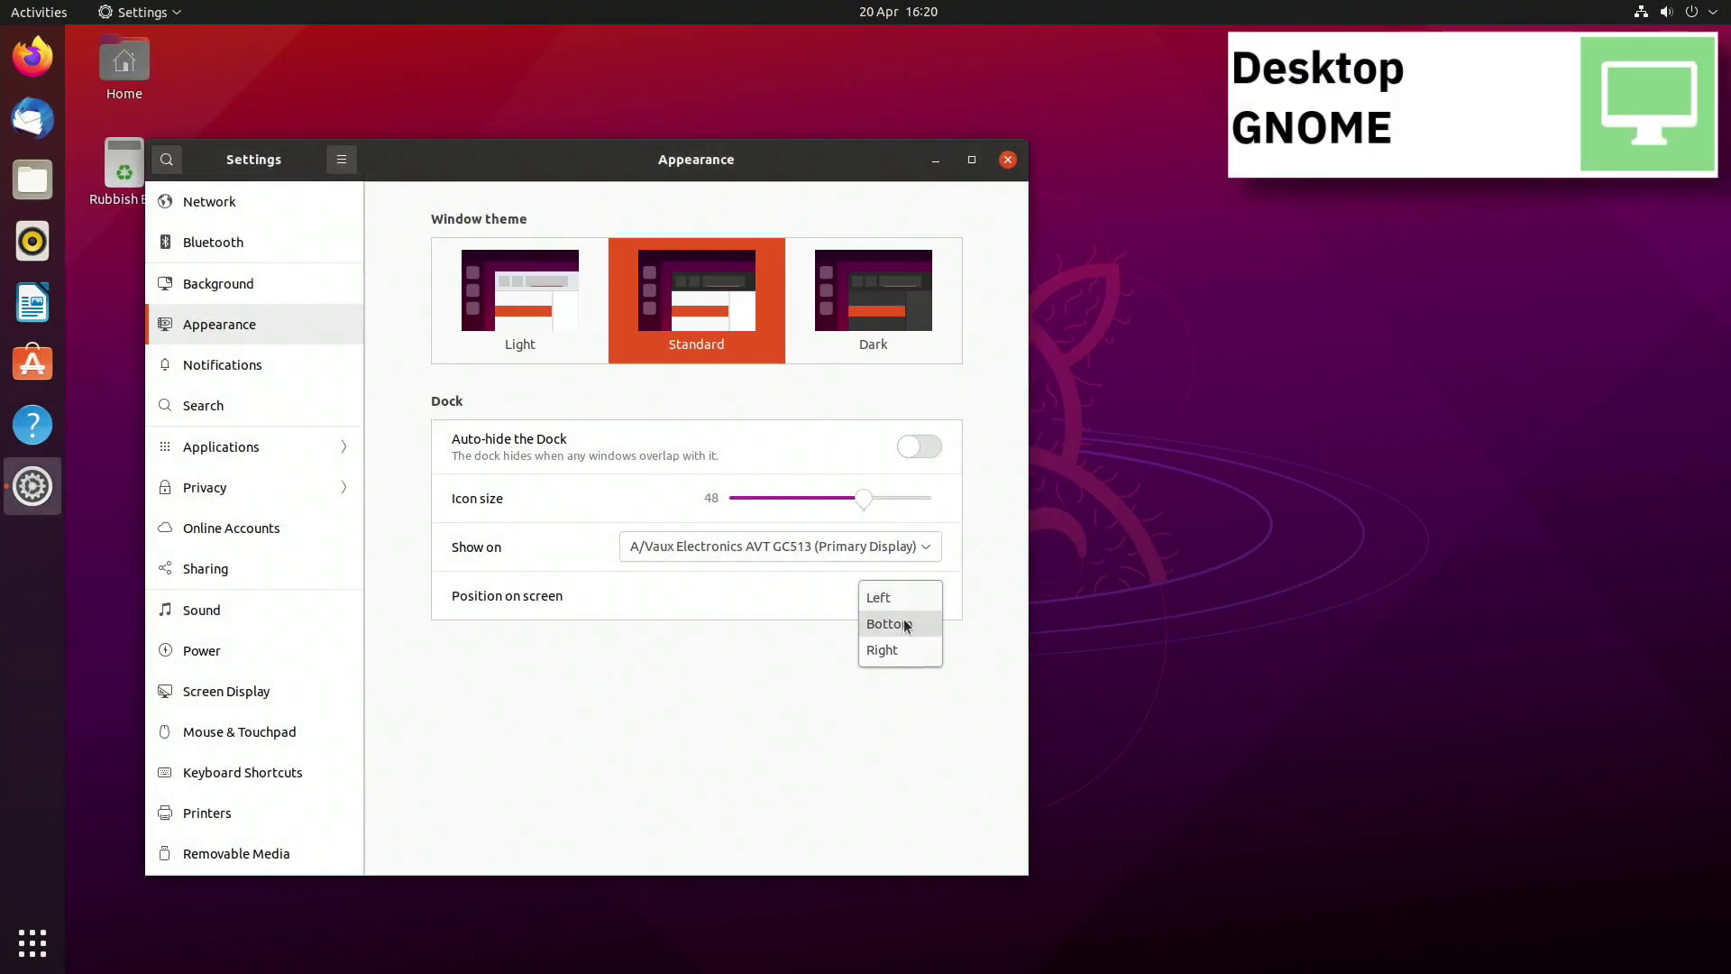
click(907, 624)
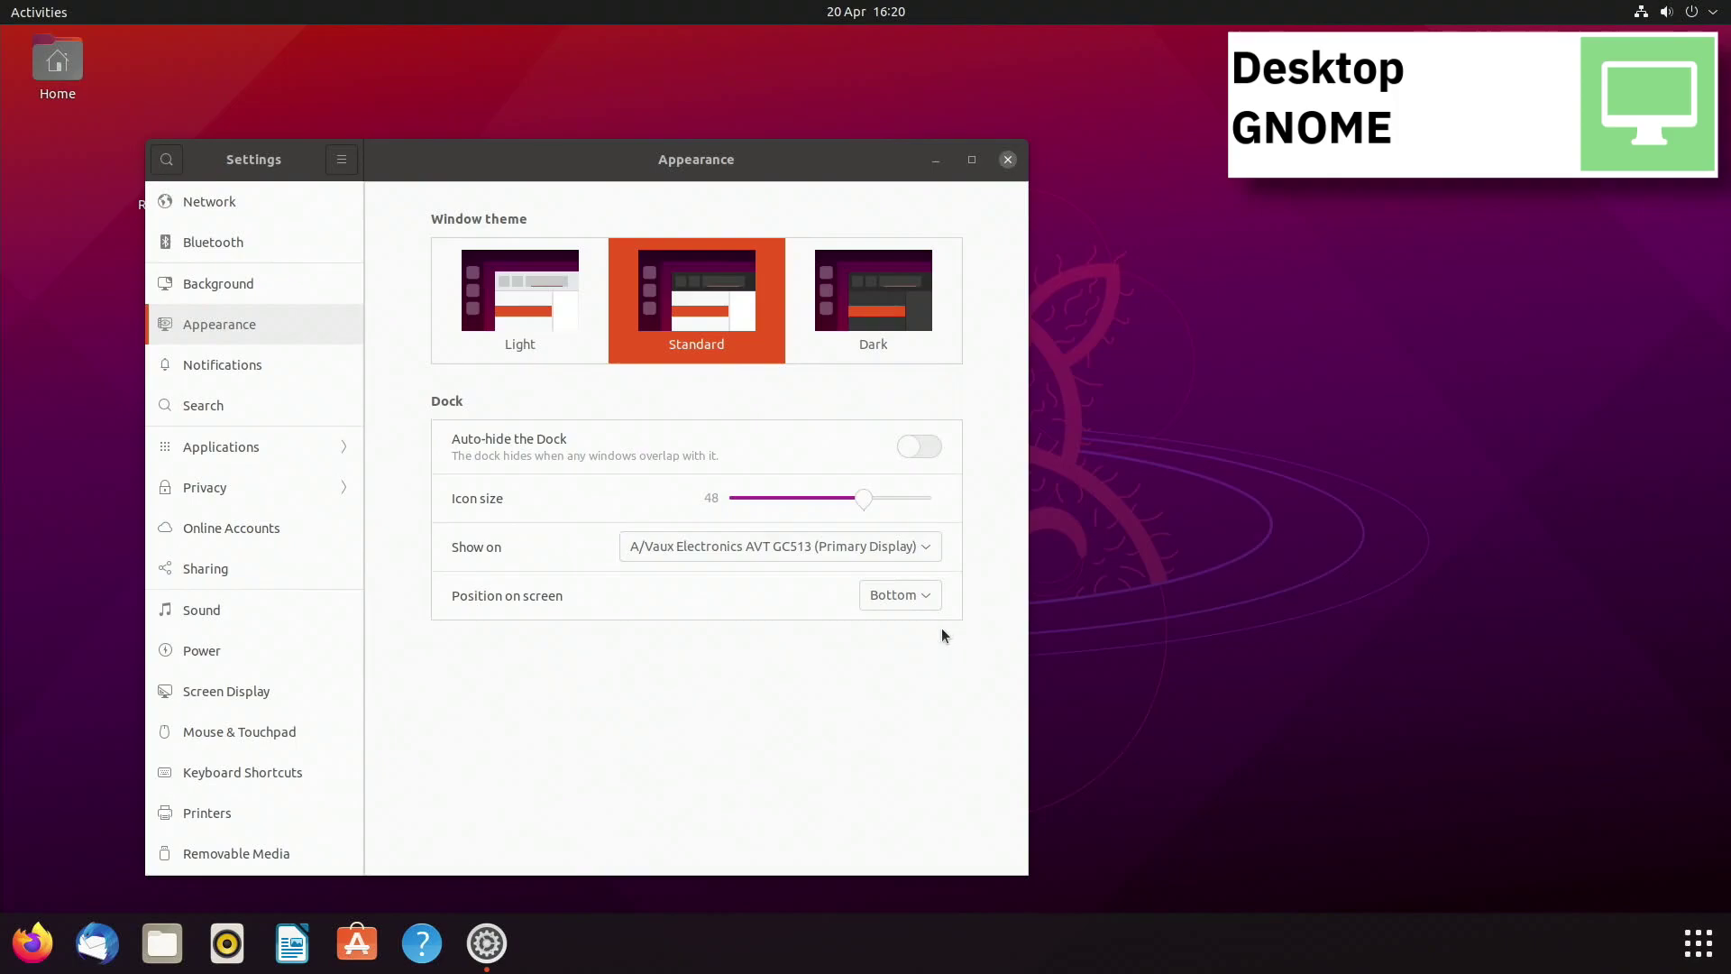
click(934, 596)
click(914, 577)
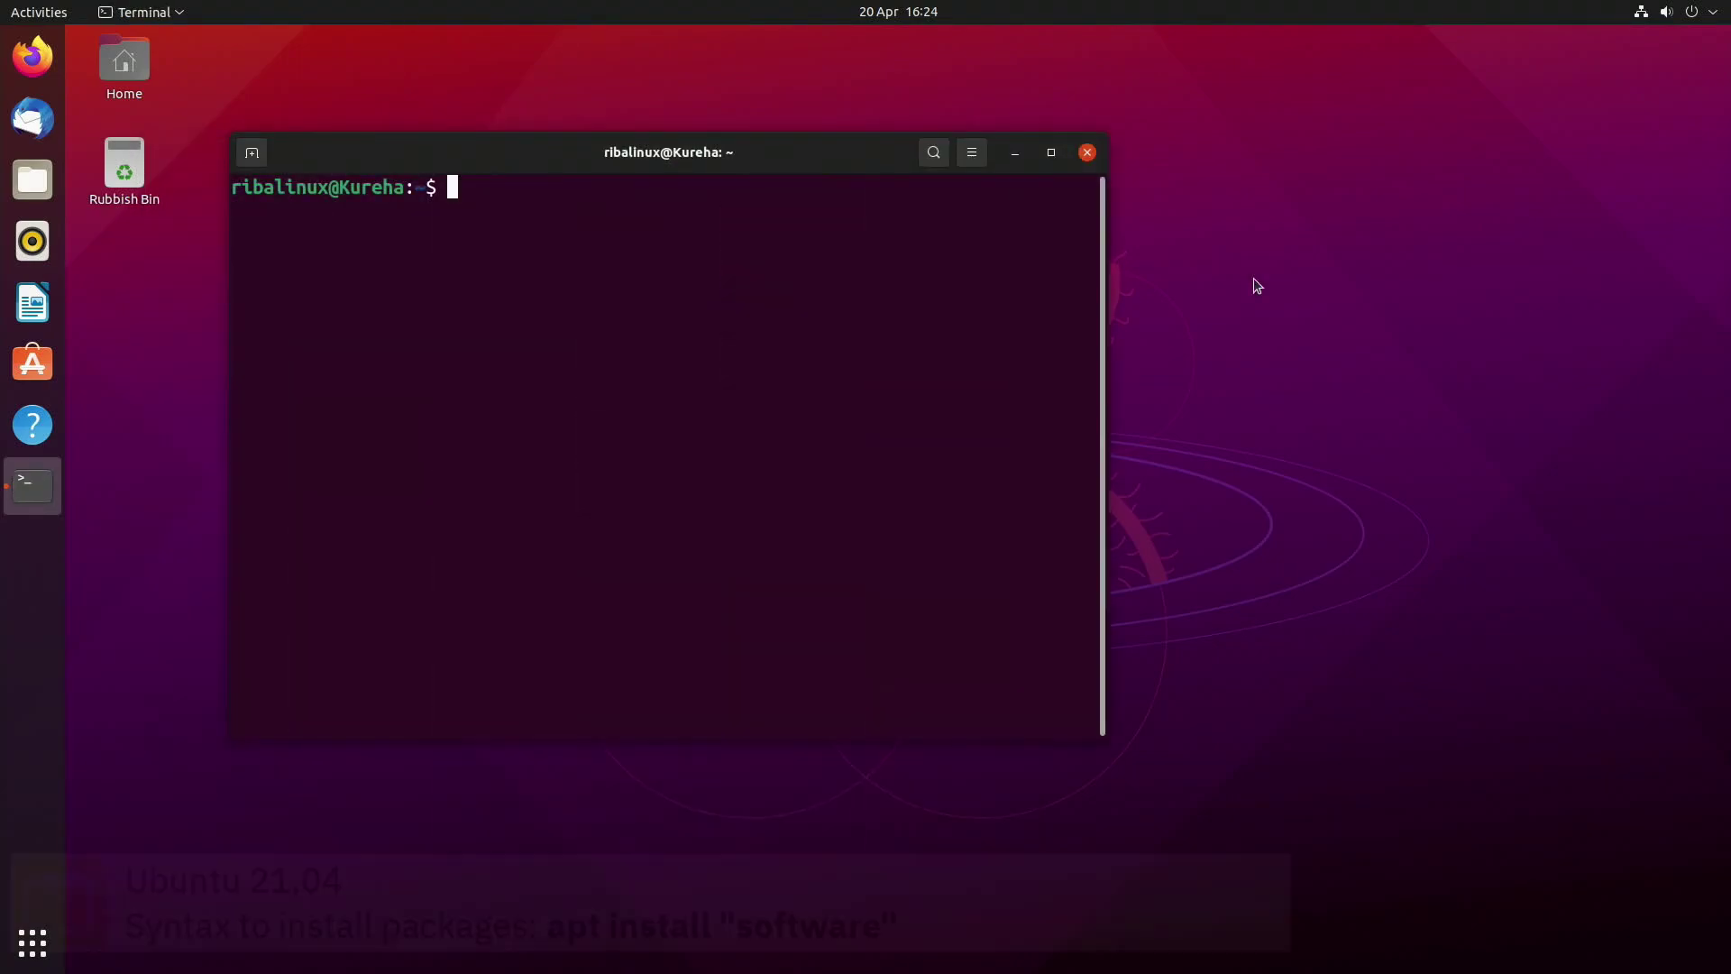
Step: In Terminal, install Midnight Commander with "sudo apt install mc", accept the installation, and clear the terminal output
text(sudo a)
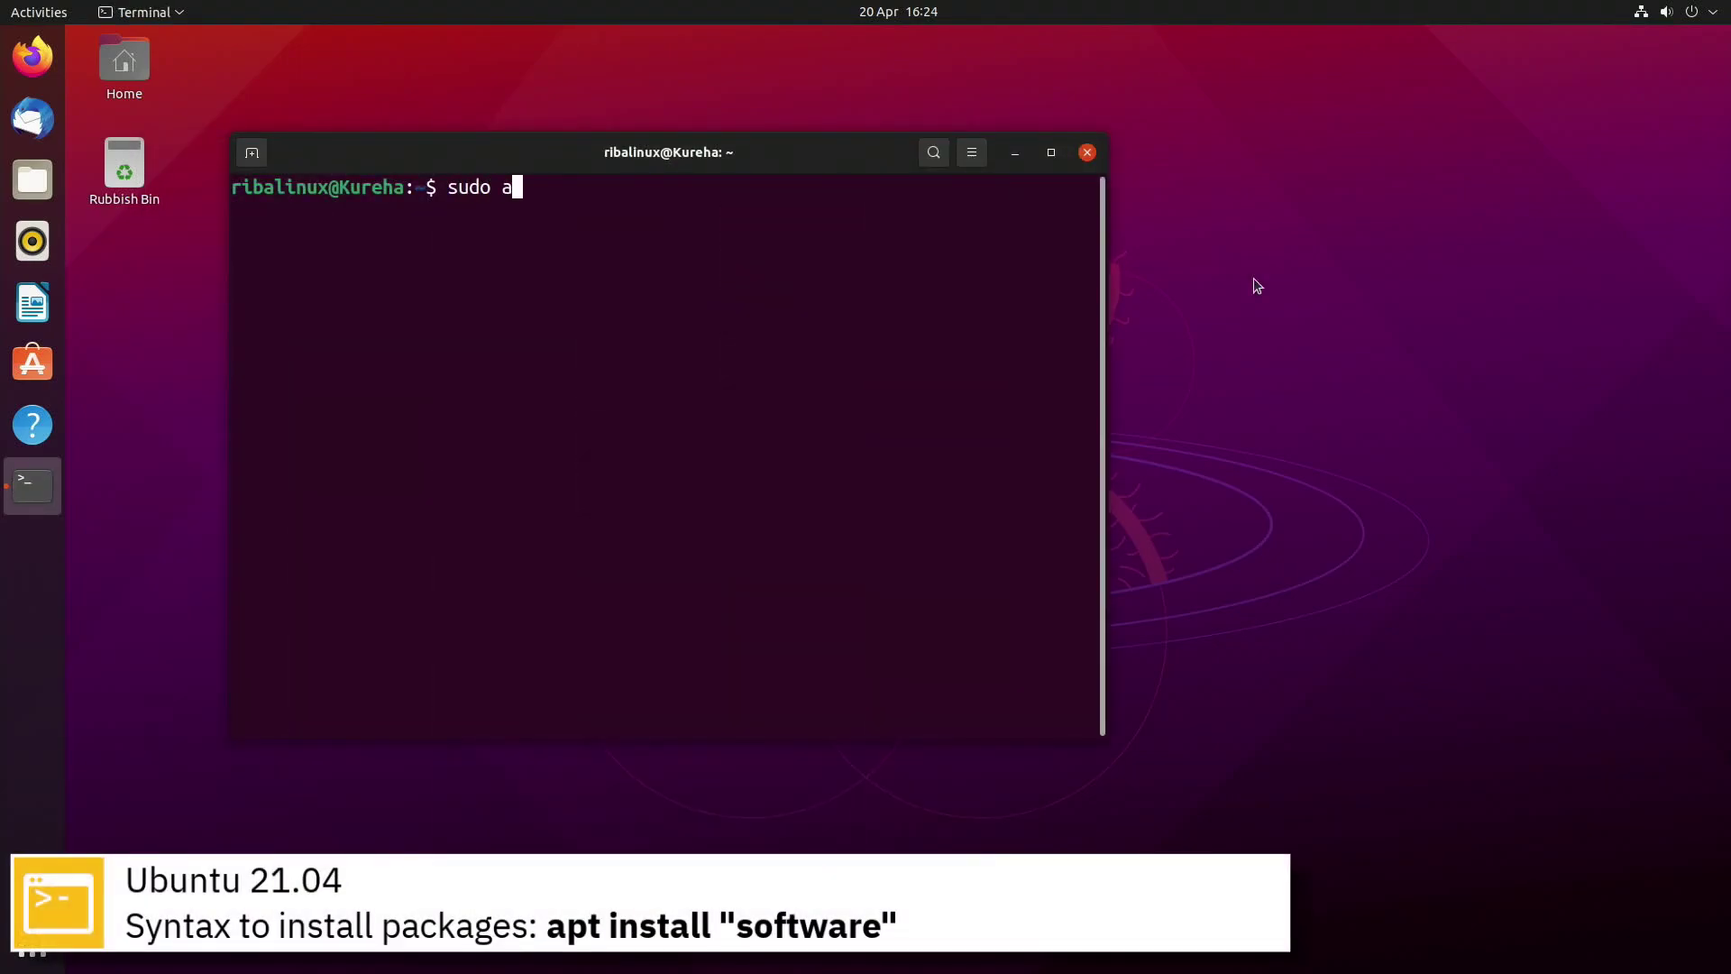
text(pt install mc)
key(Return)
text(y)
key(Return)
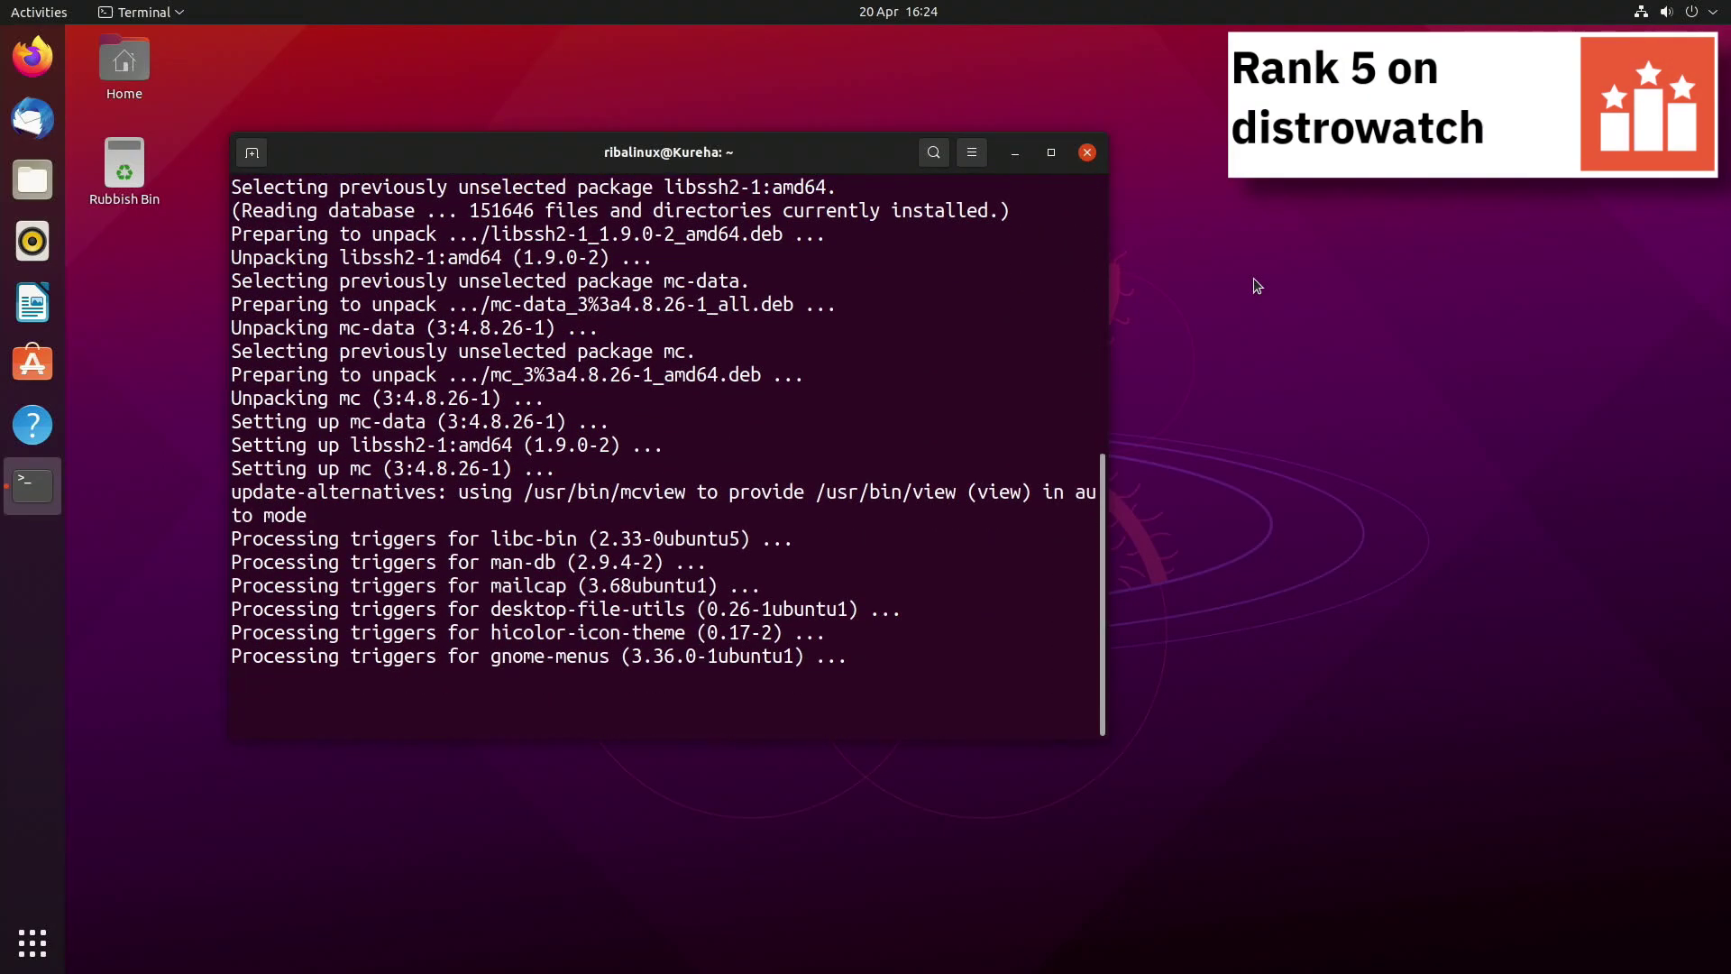
key(ctrl+l)
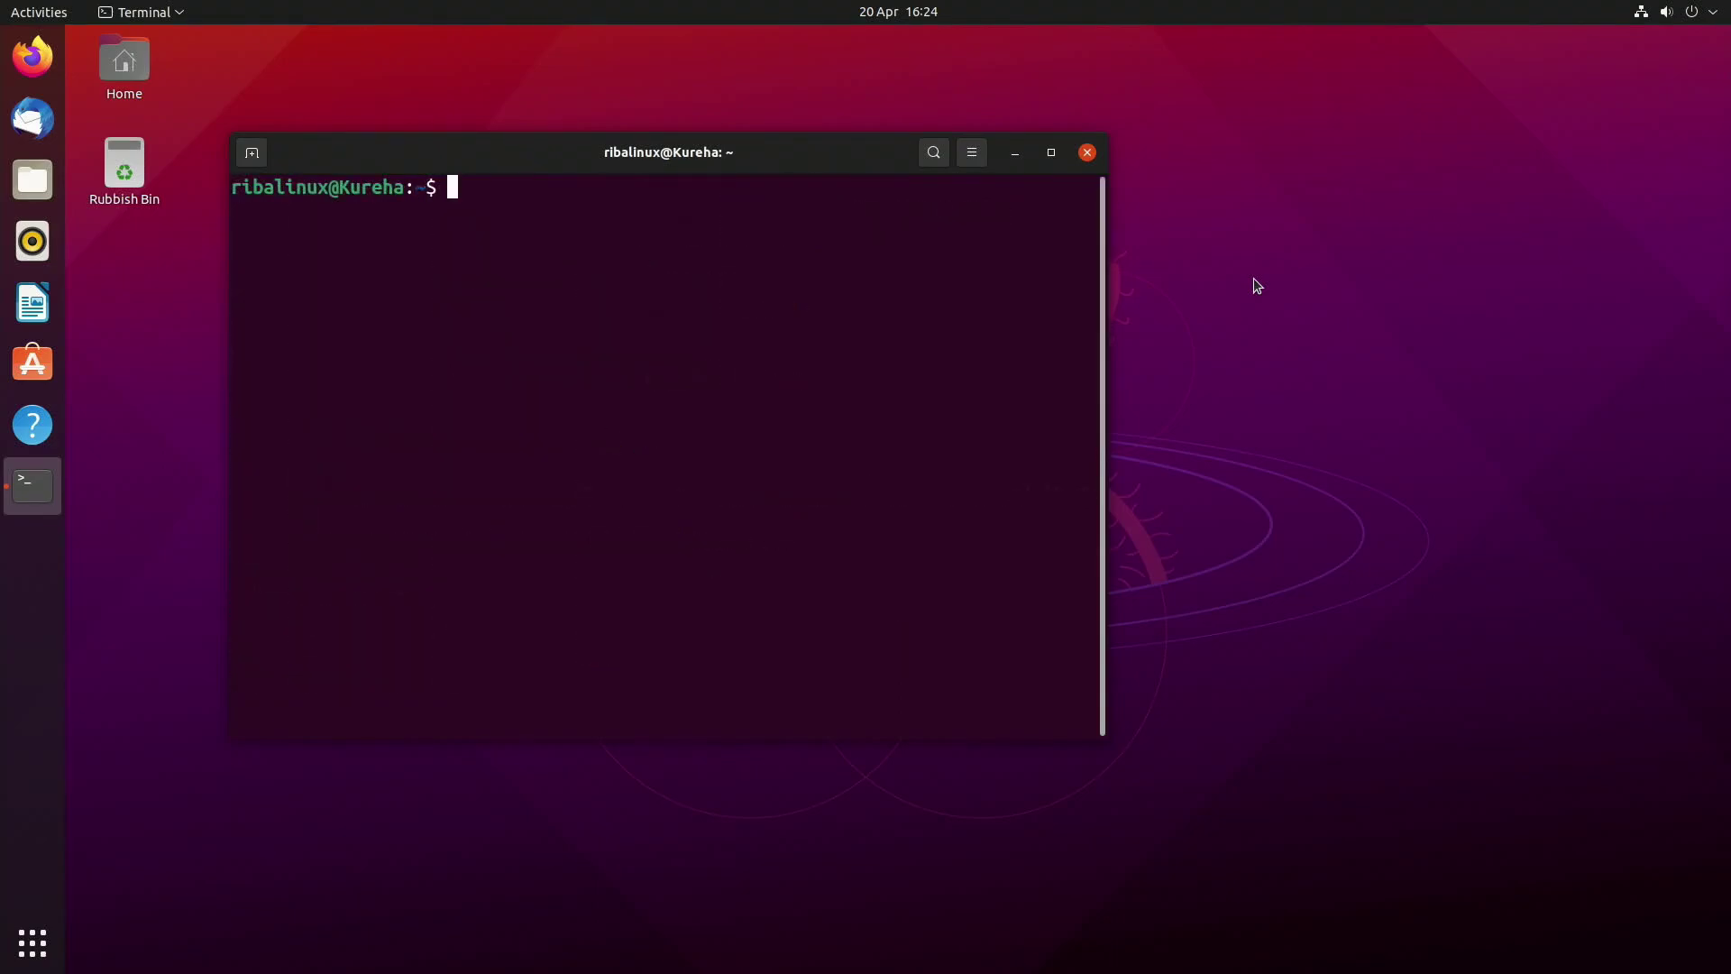
Step: Install Spotify as a snap package in the terminal with "sudo snap install spotify"
text(sudo snap install sp)
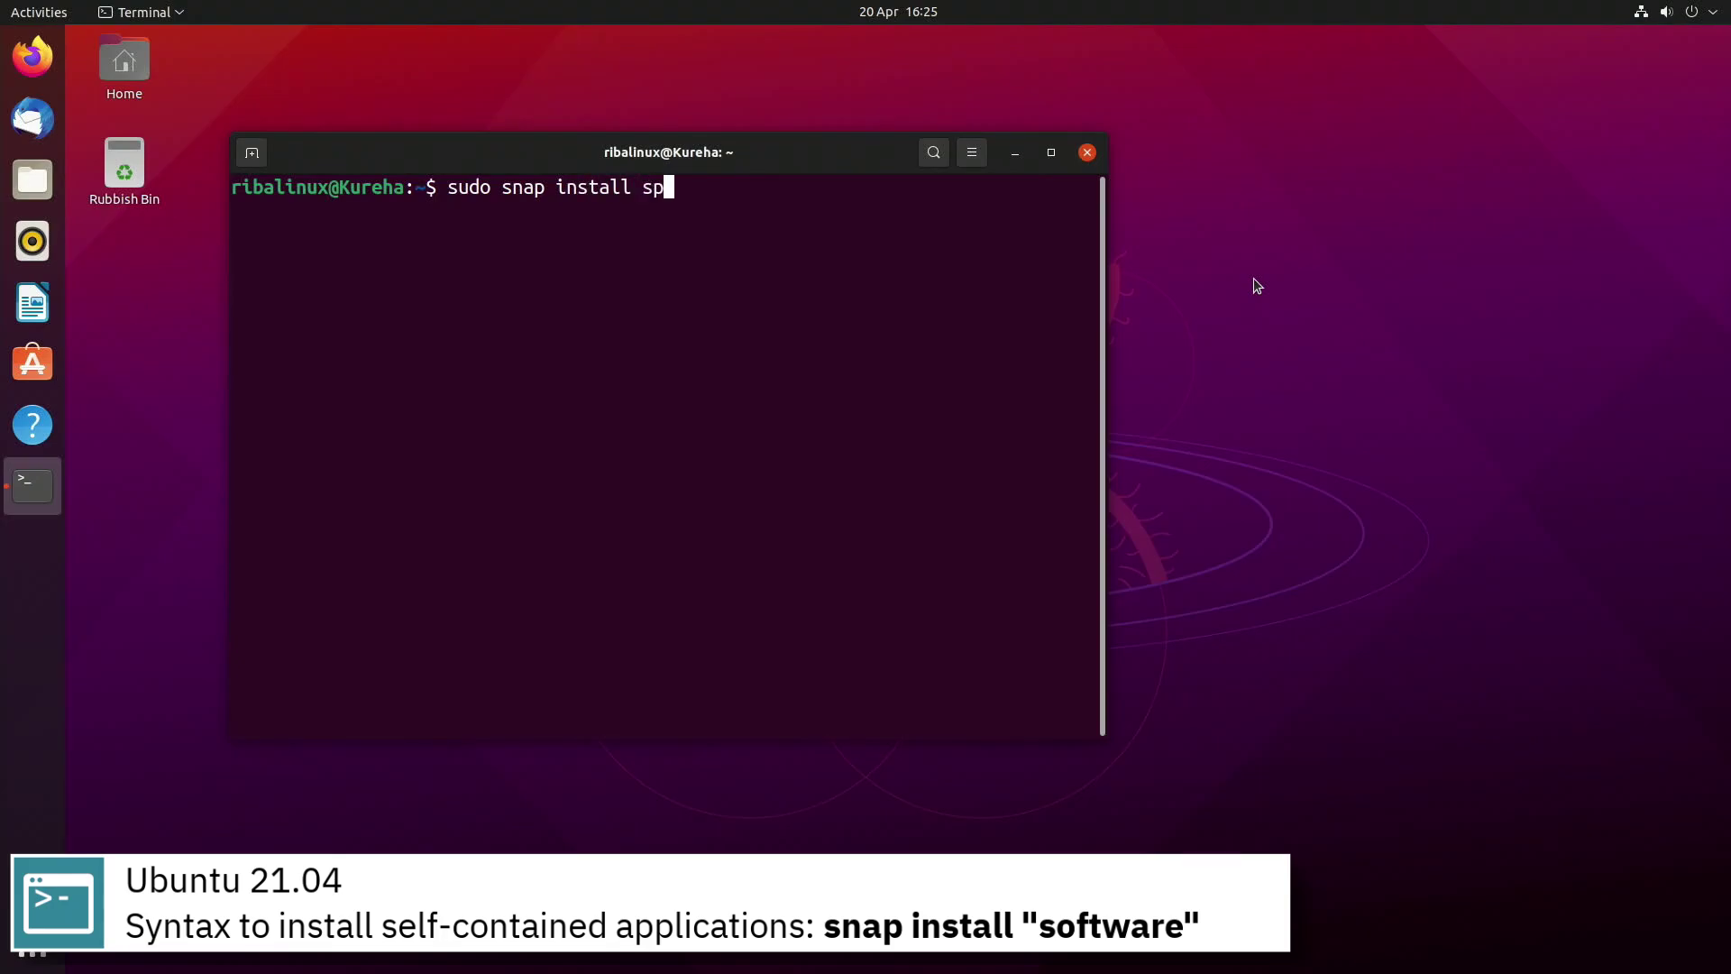
text(otify)
key(Return)
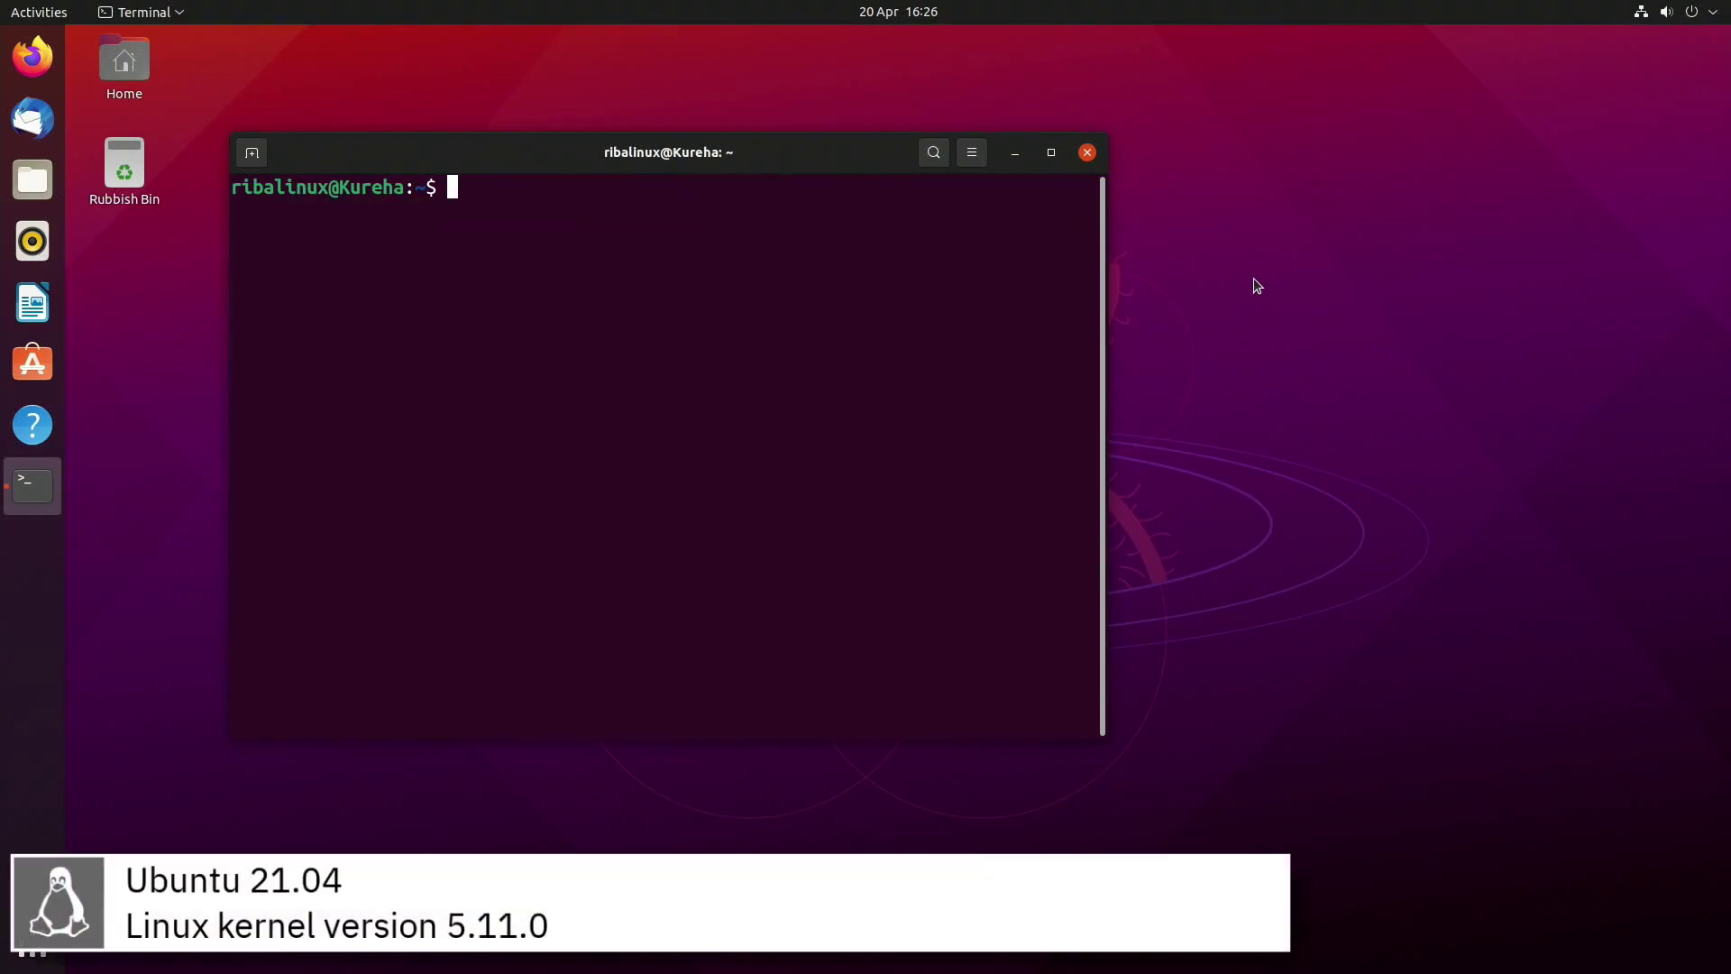
Step: Query the full kernel and system information in the terminal with "uname -a"
text(unam)
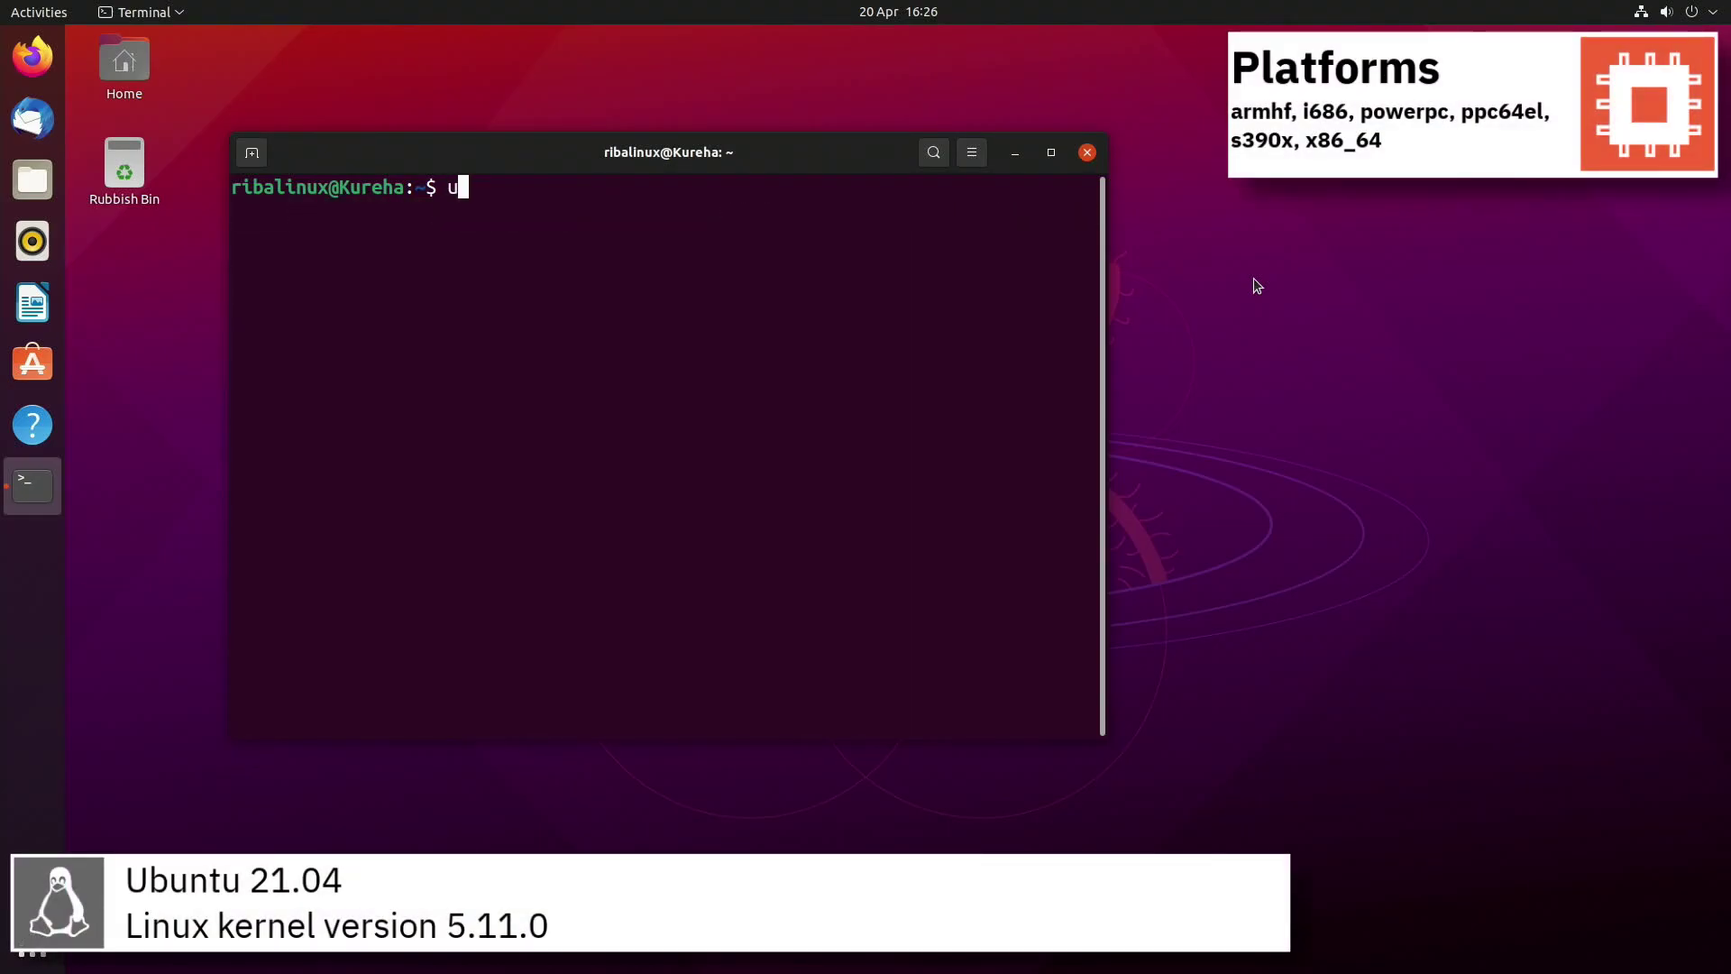
text(e -a)
key(Return)
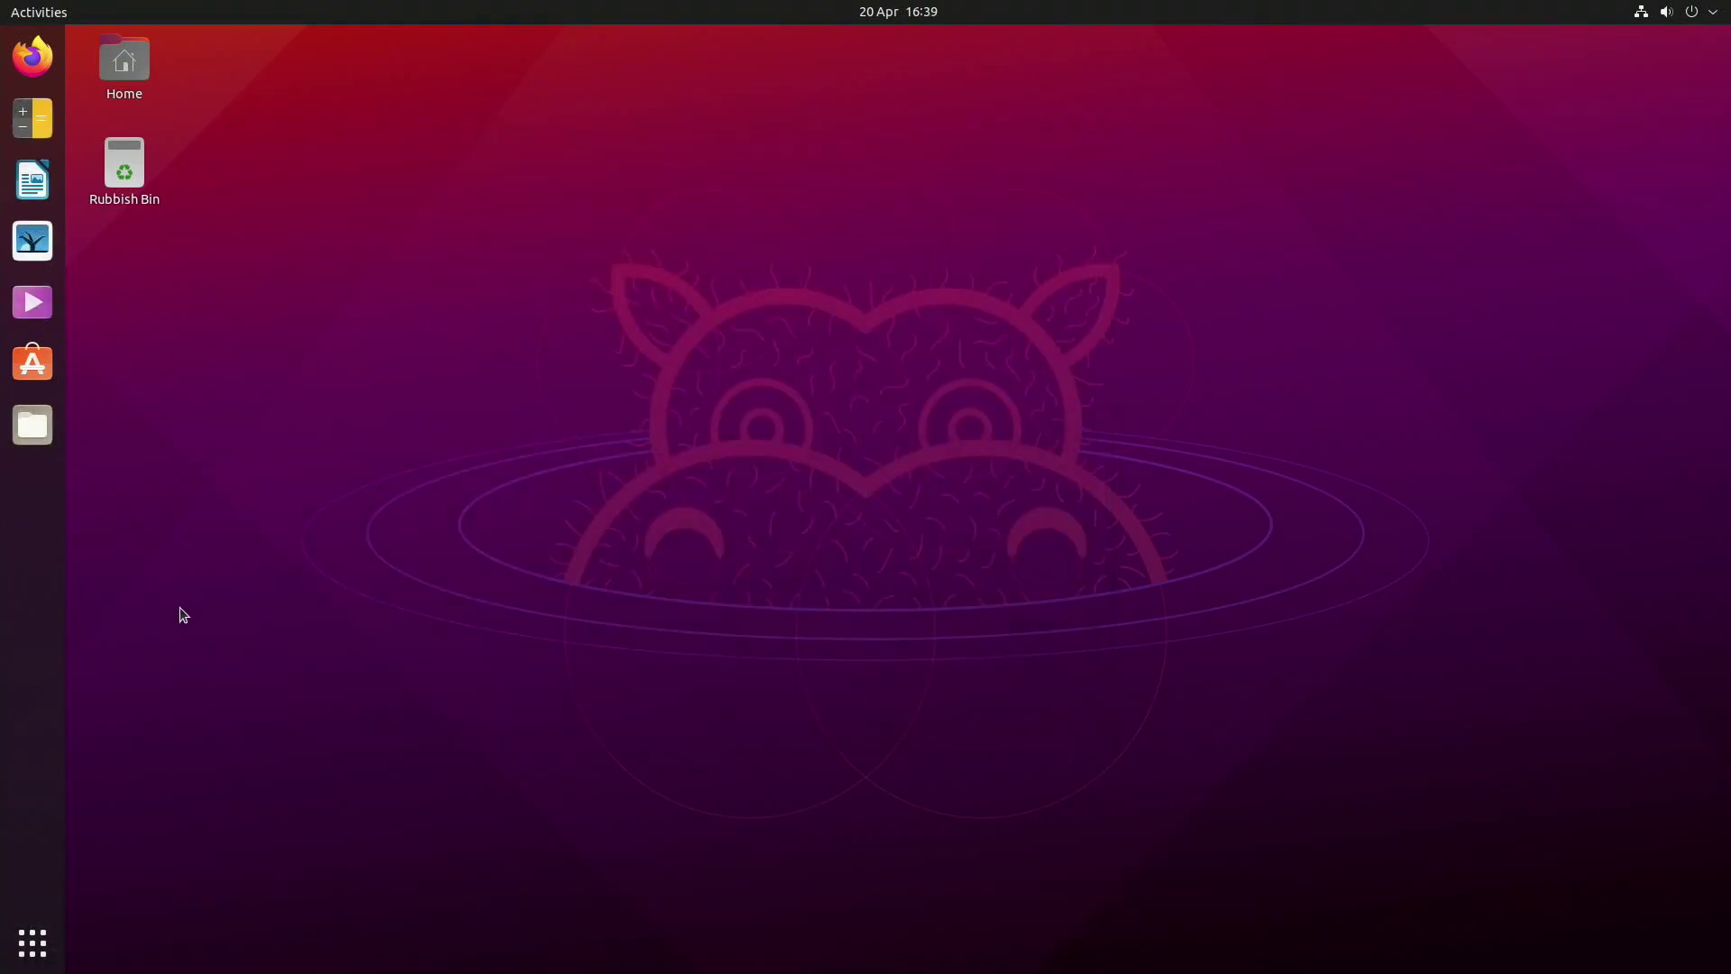
Step: Look through both pages of the installed applications and the contents of the Utilities folder, then close the folder
click(32, 942)
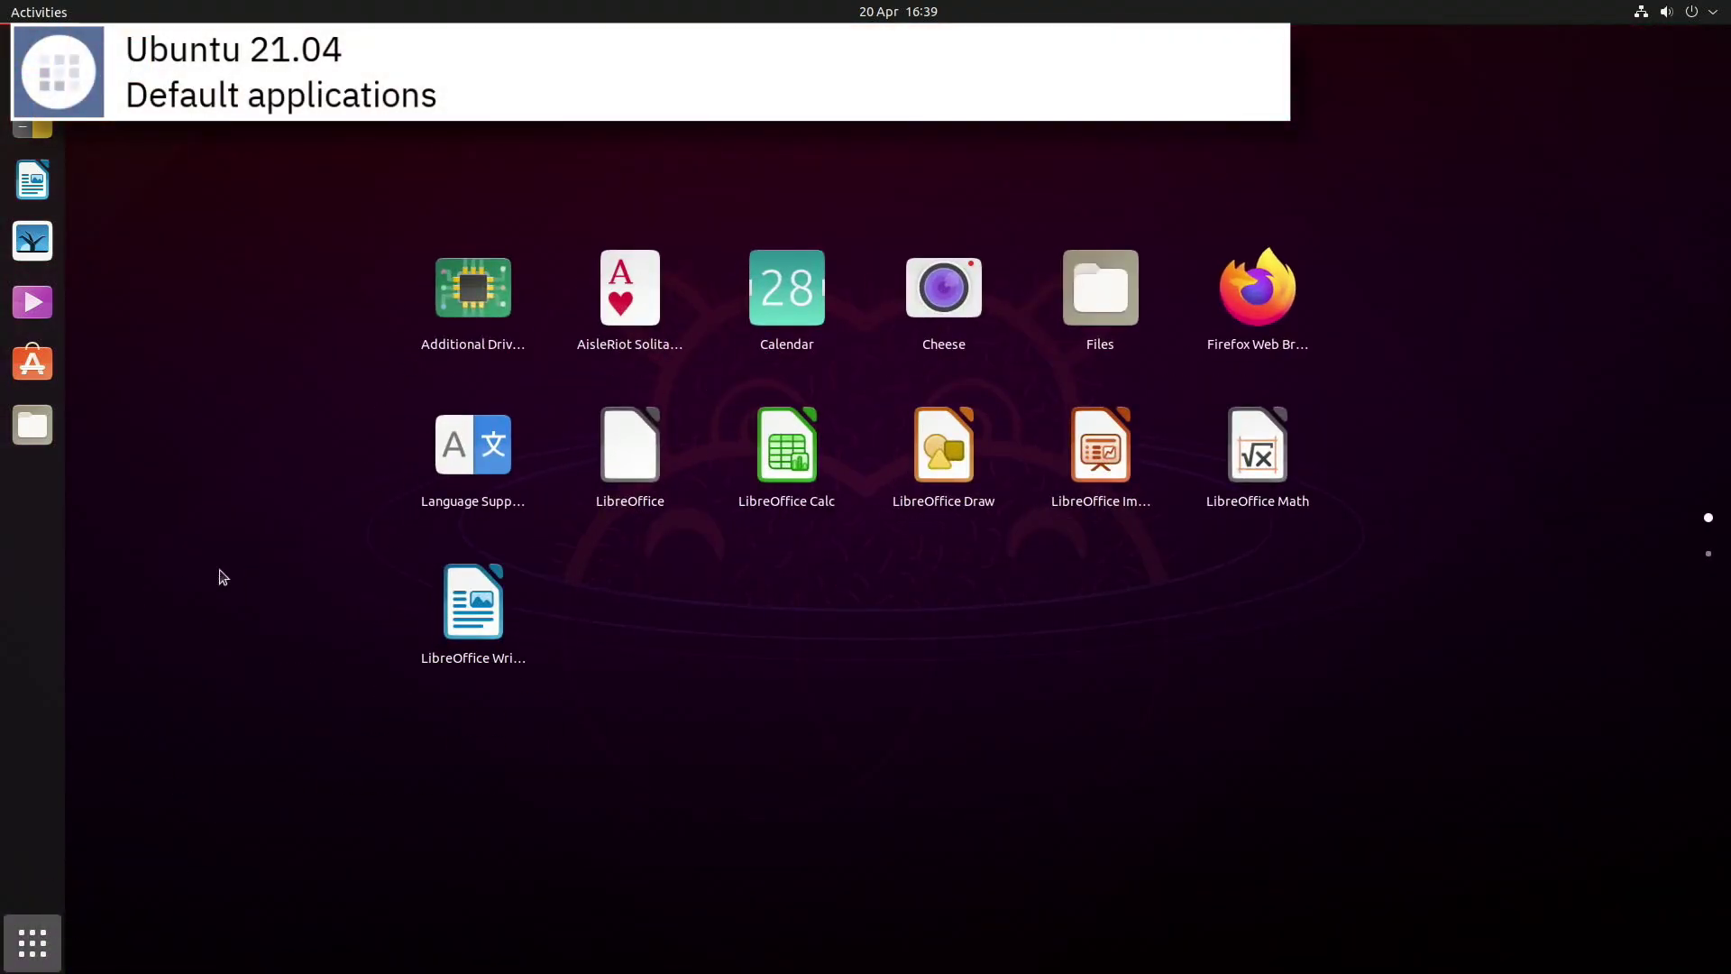
click(1721, 558)
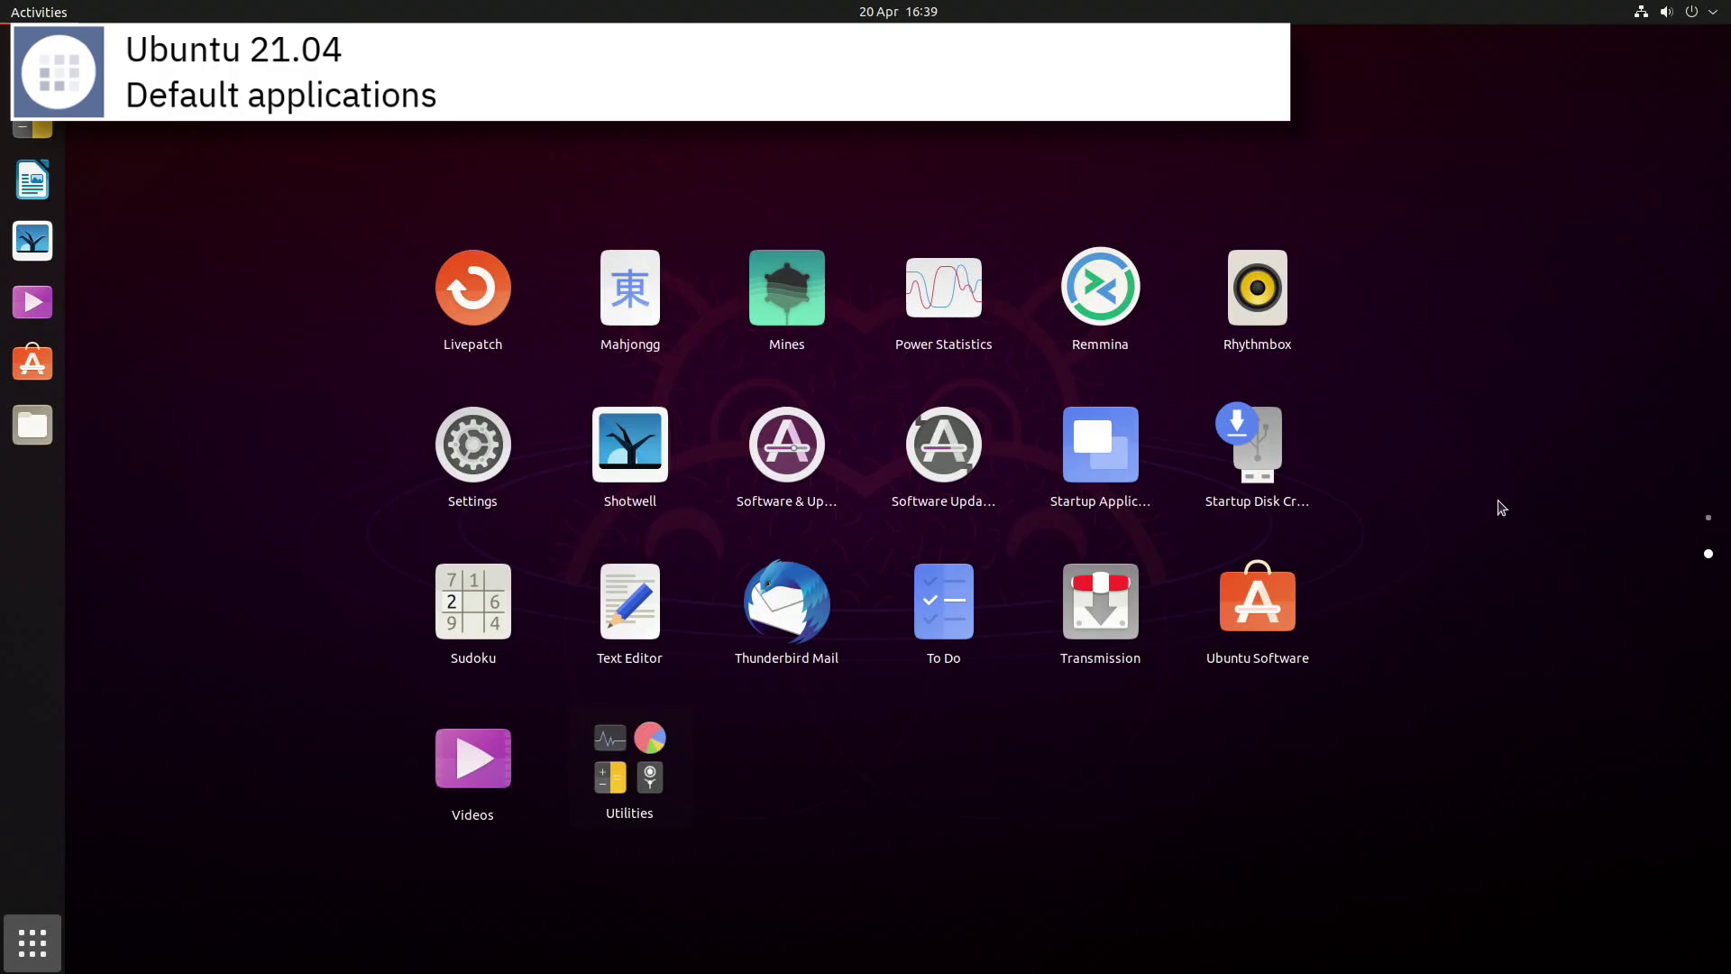
click(685, 764)
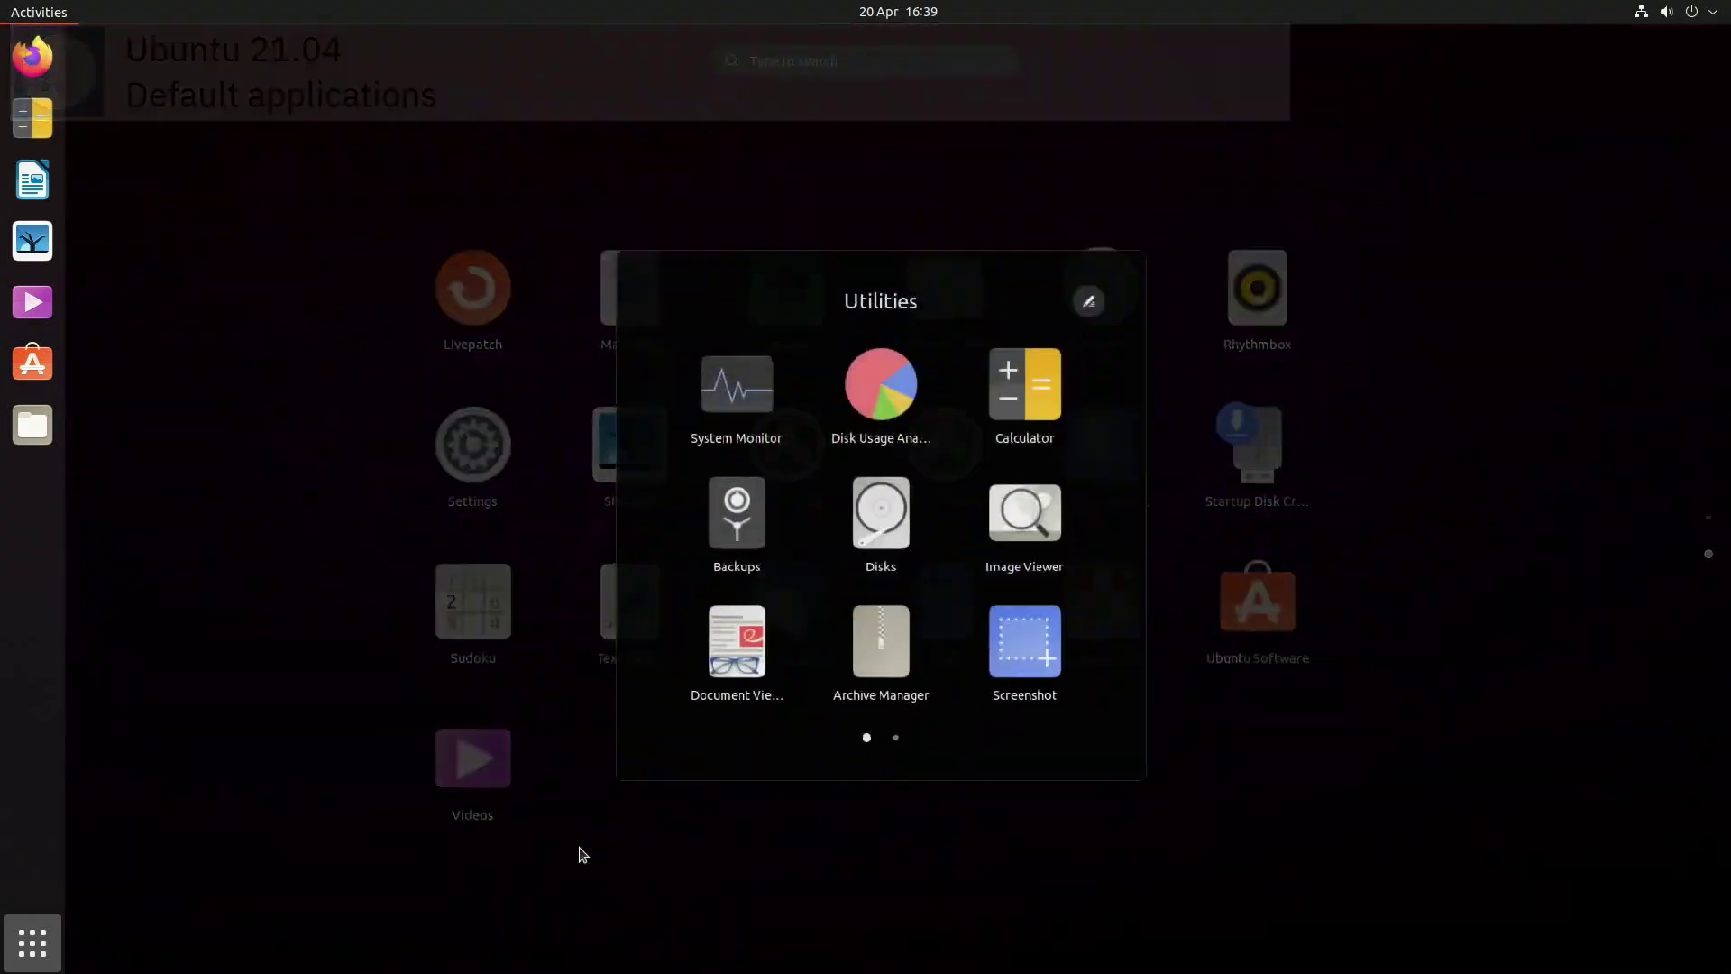
click(915, 735)
click(677, 864)
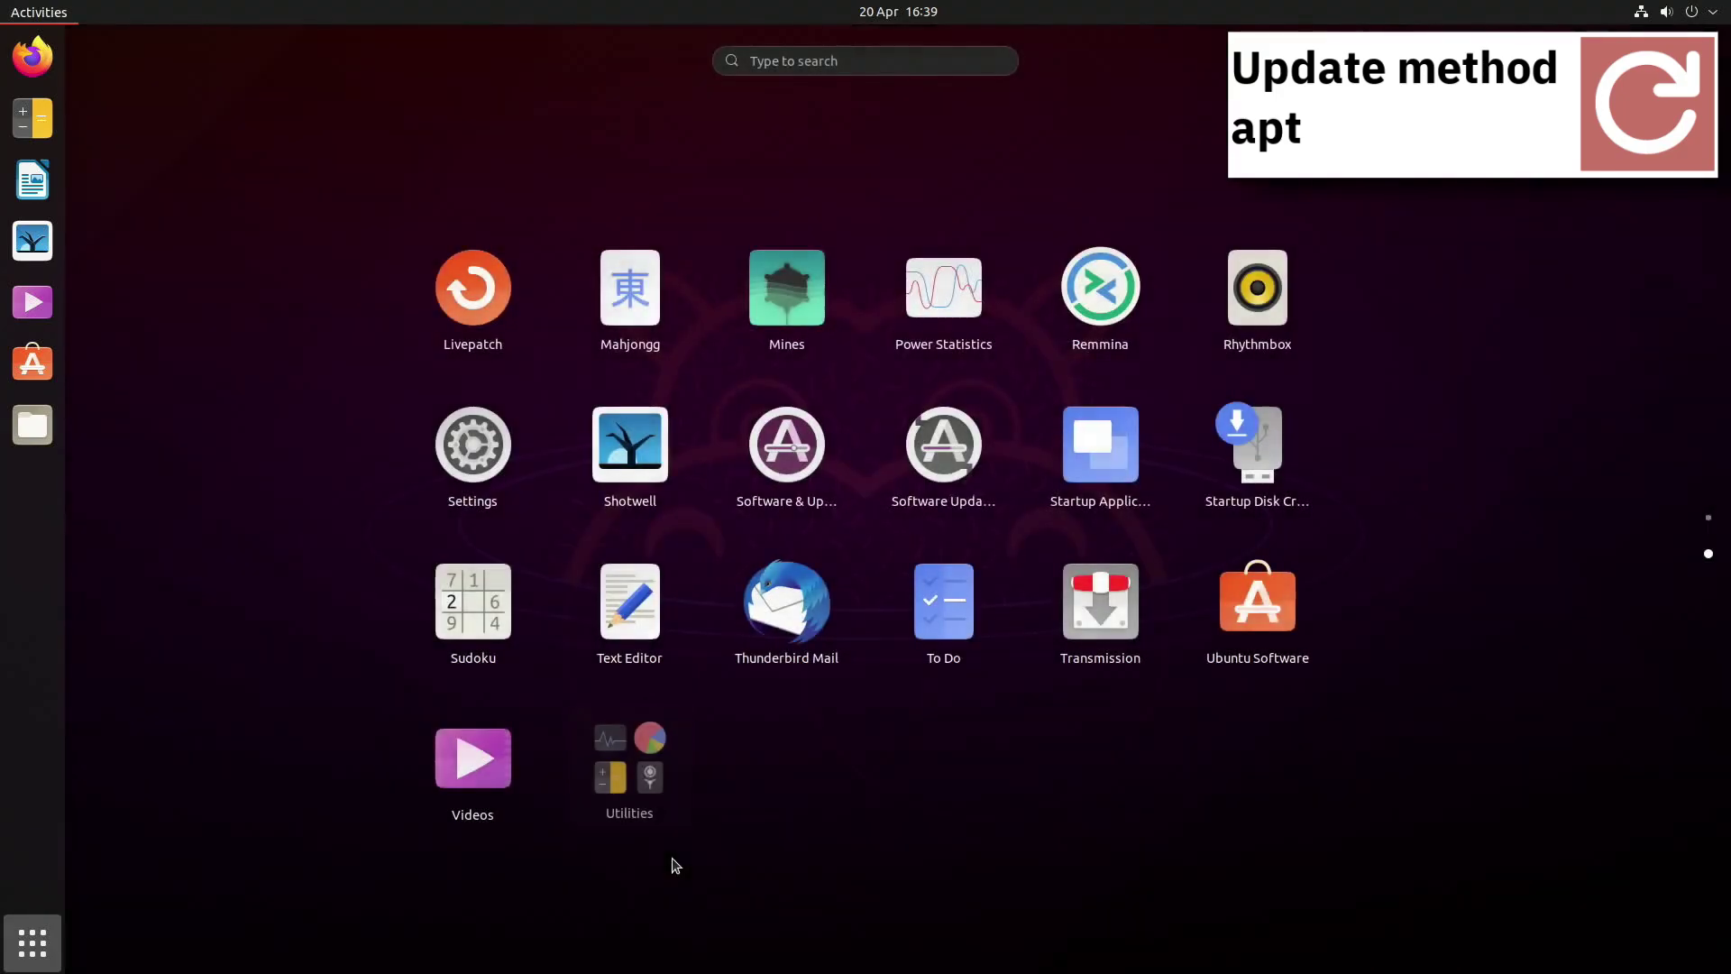
Step: Open Firefox, Calculator and LibreOffice Writer one after another from the dock, closing each after a brief look
click(32, 60)
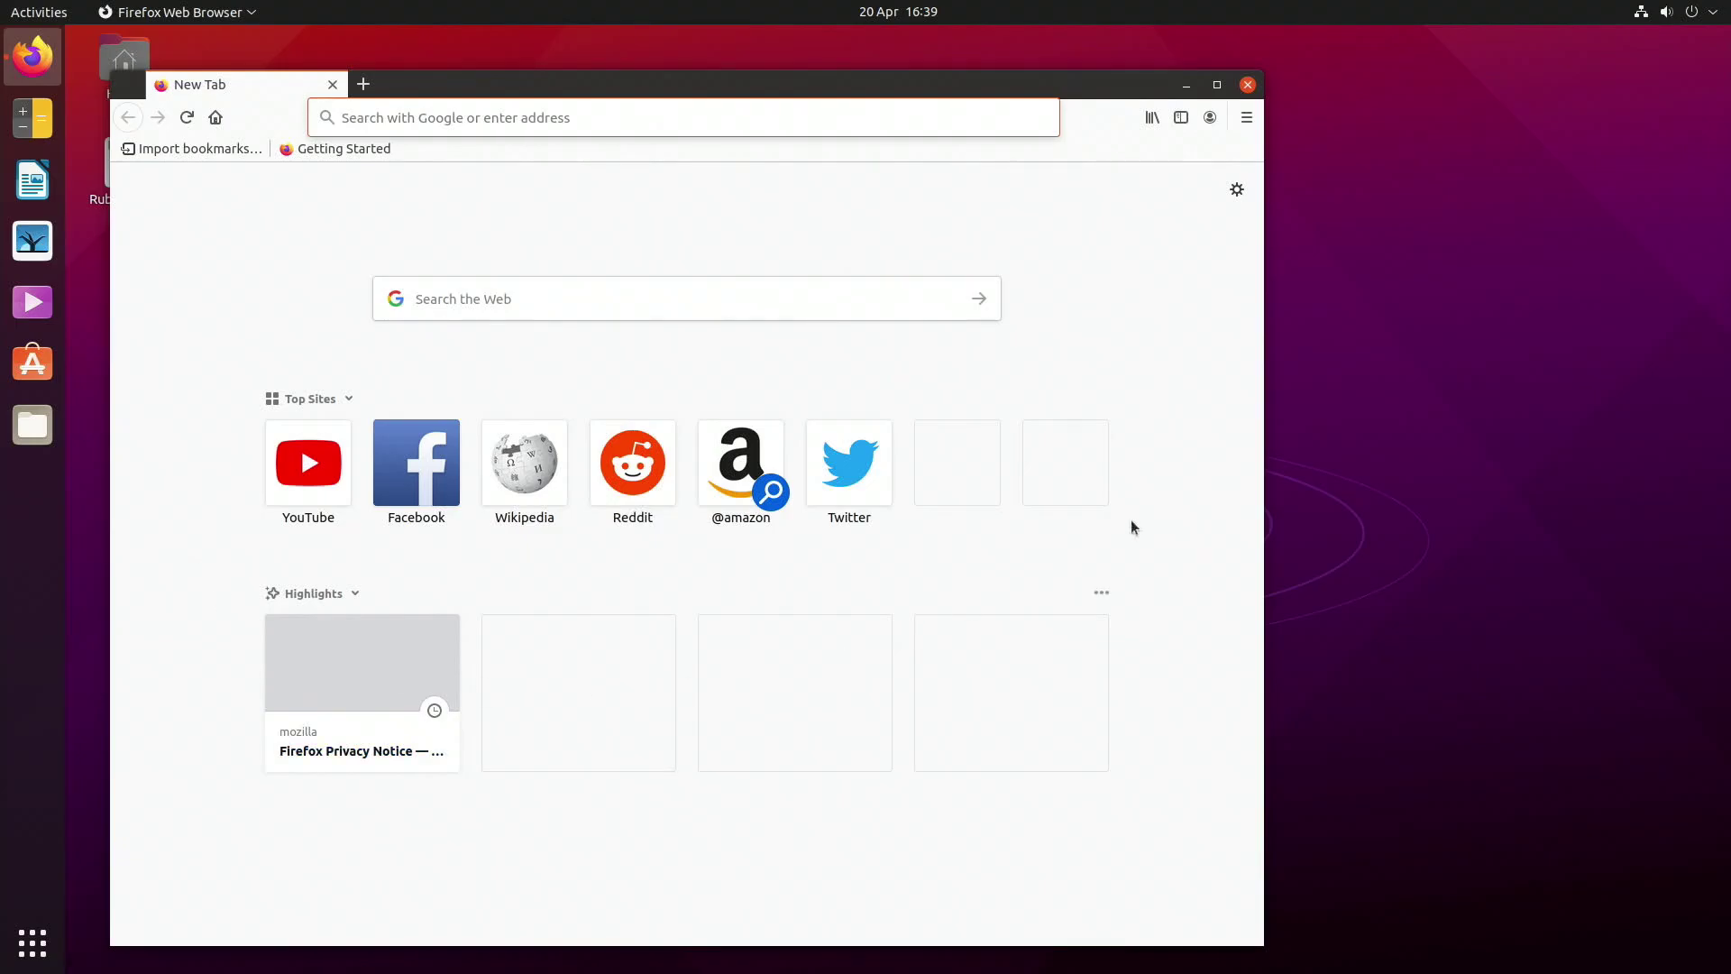
click(1248, 86)
click(32, 118)
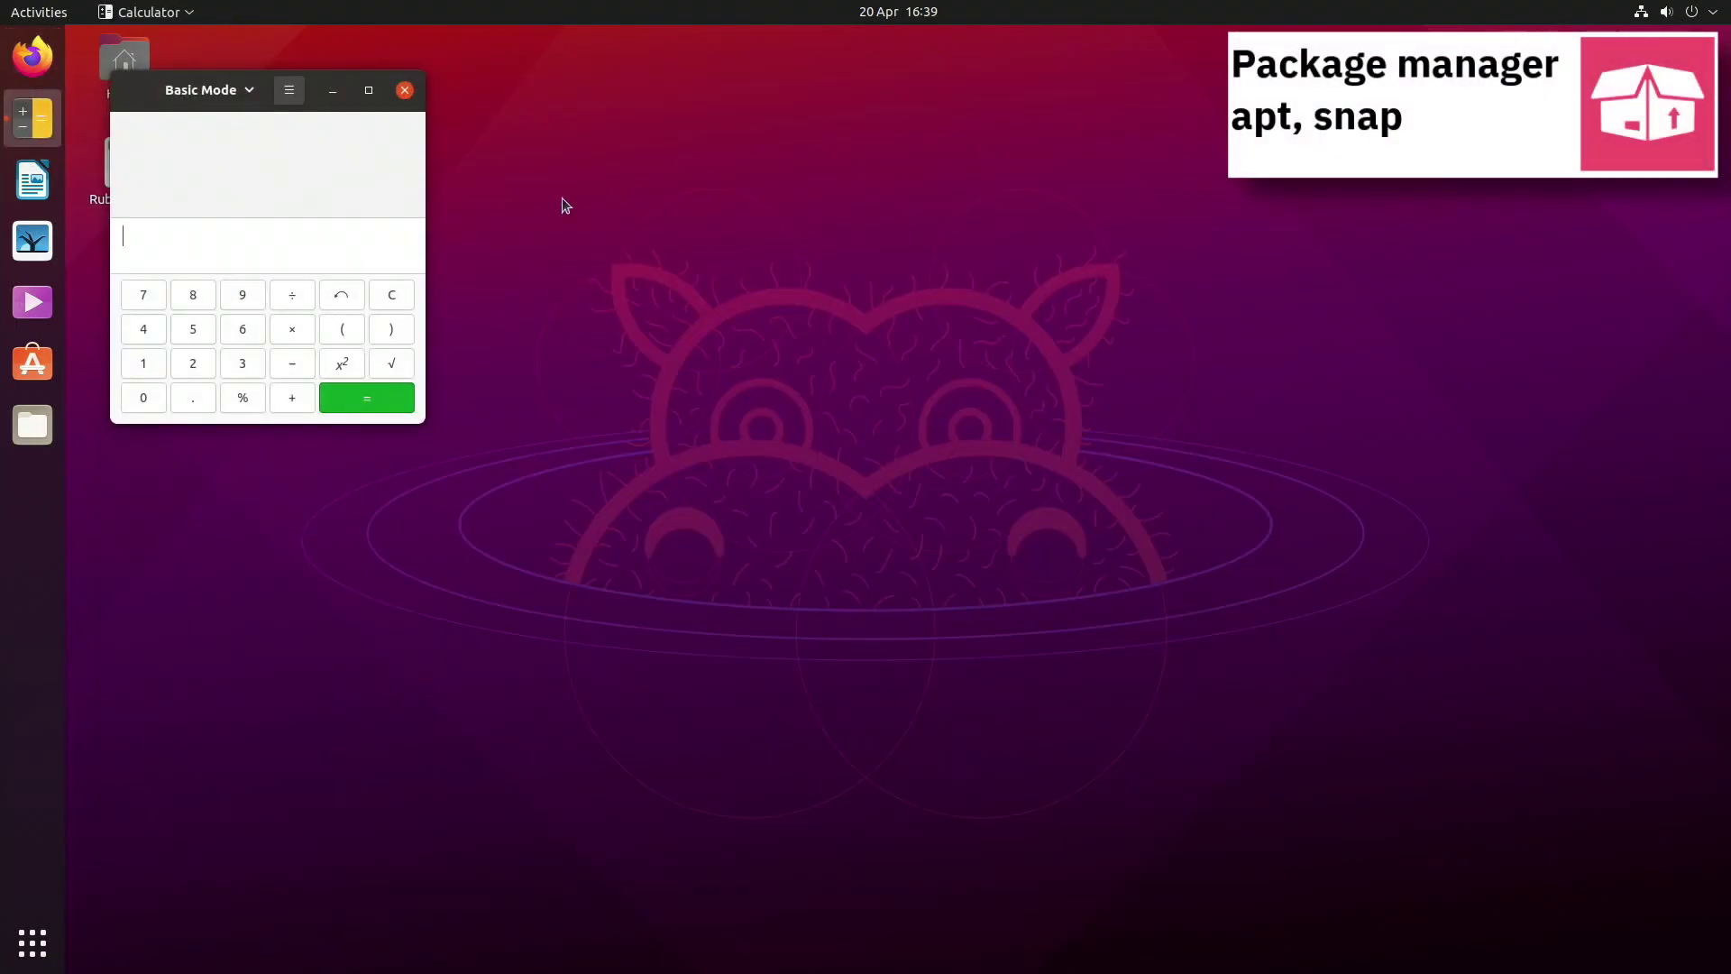
click(407, 94)
click(32, 180)
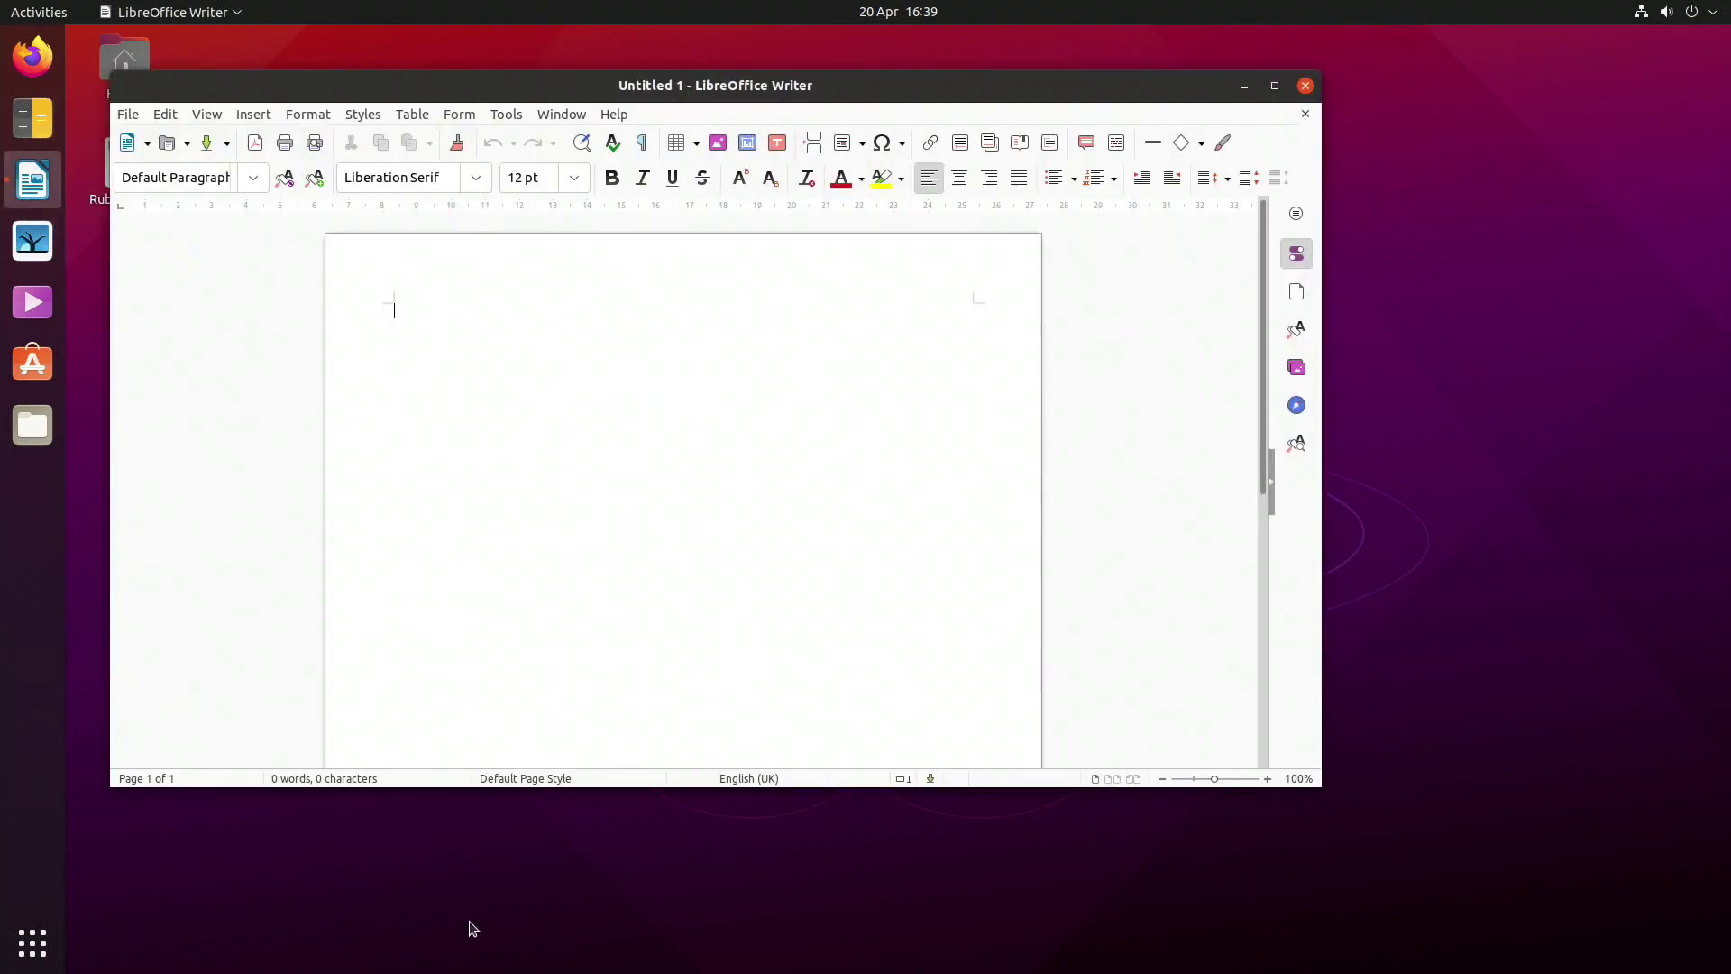
click(1304, 87)
Step: Open Shotwell, Videos and Ubuntu Software one after another from the dock, closing each after a brief look
click(32, 241)
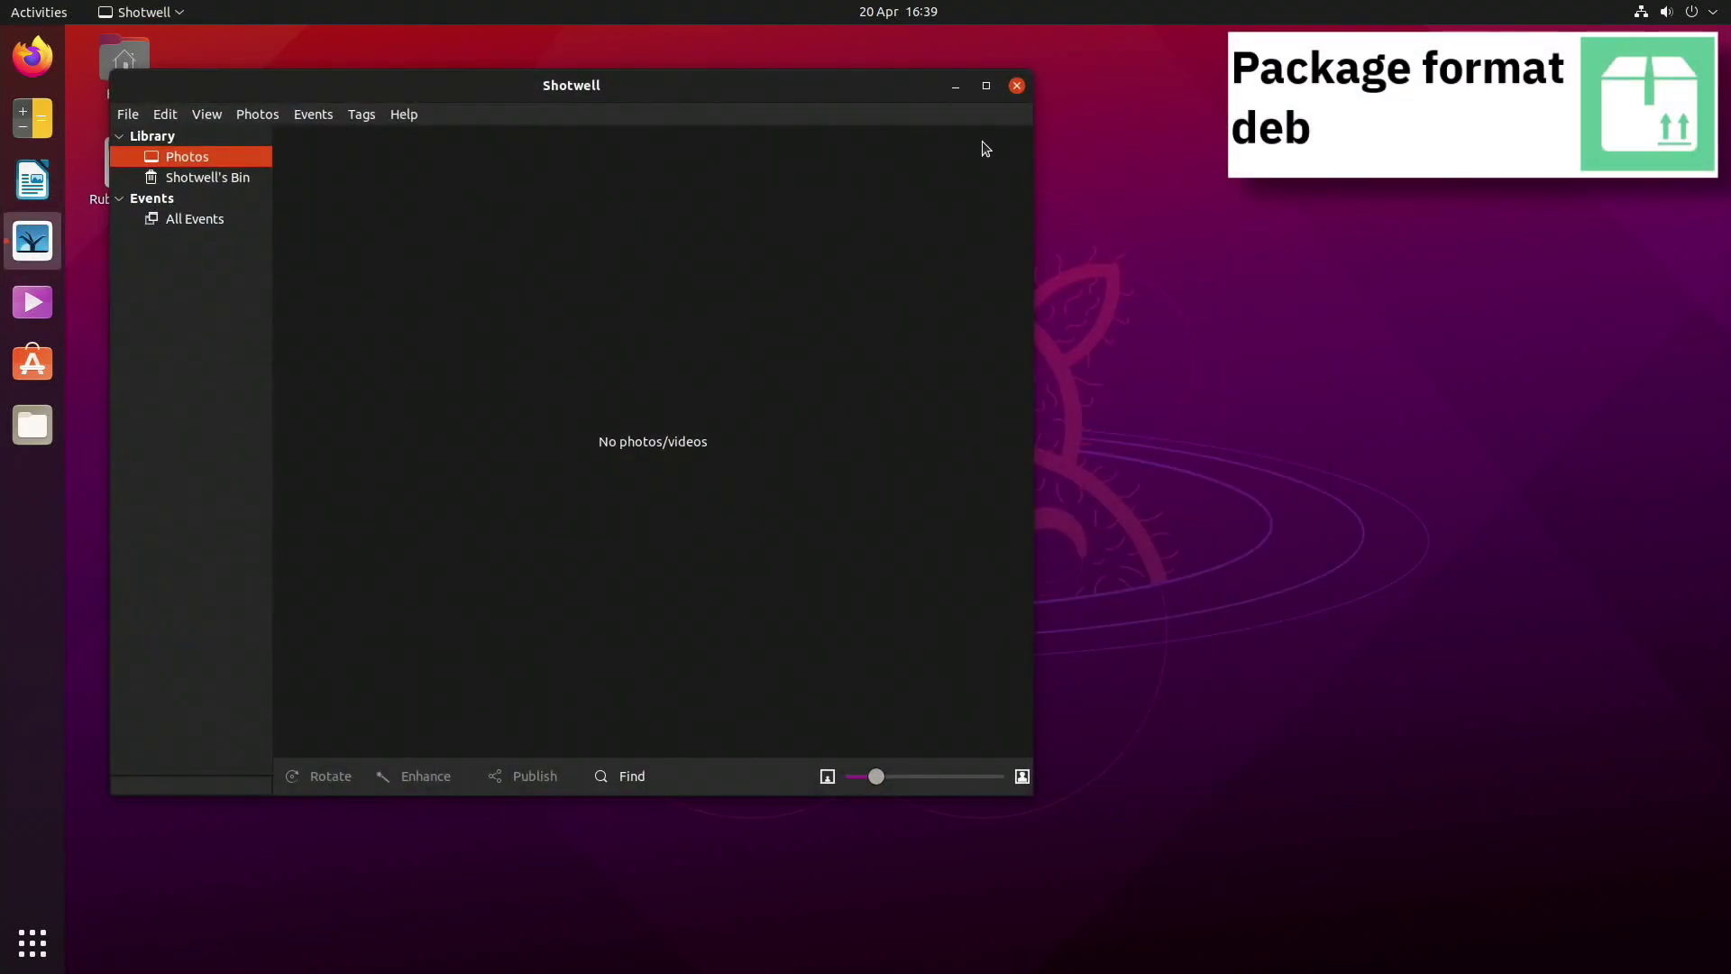
click(1016, 86)
click(33, 302)
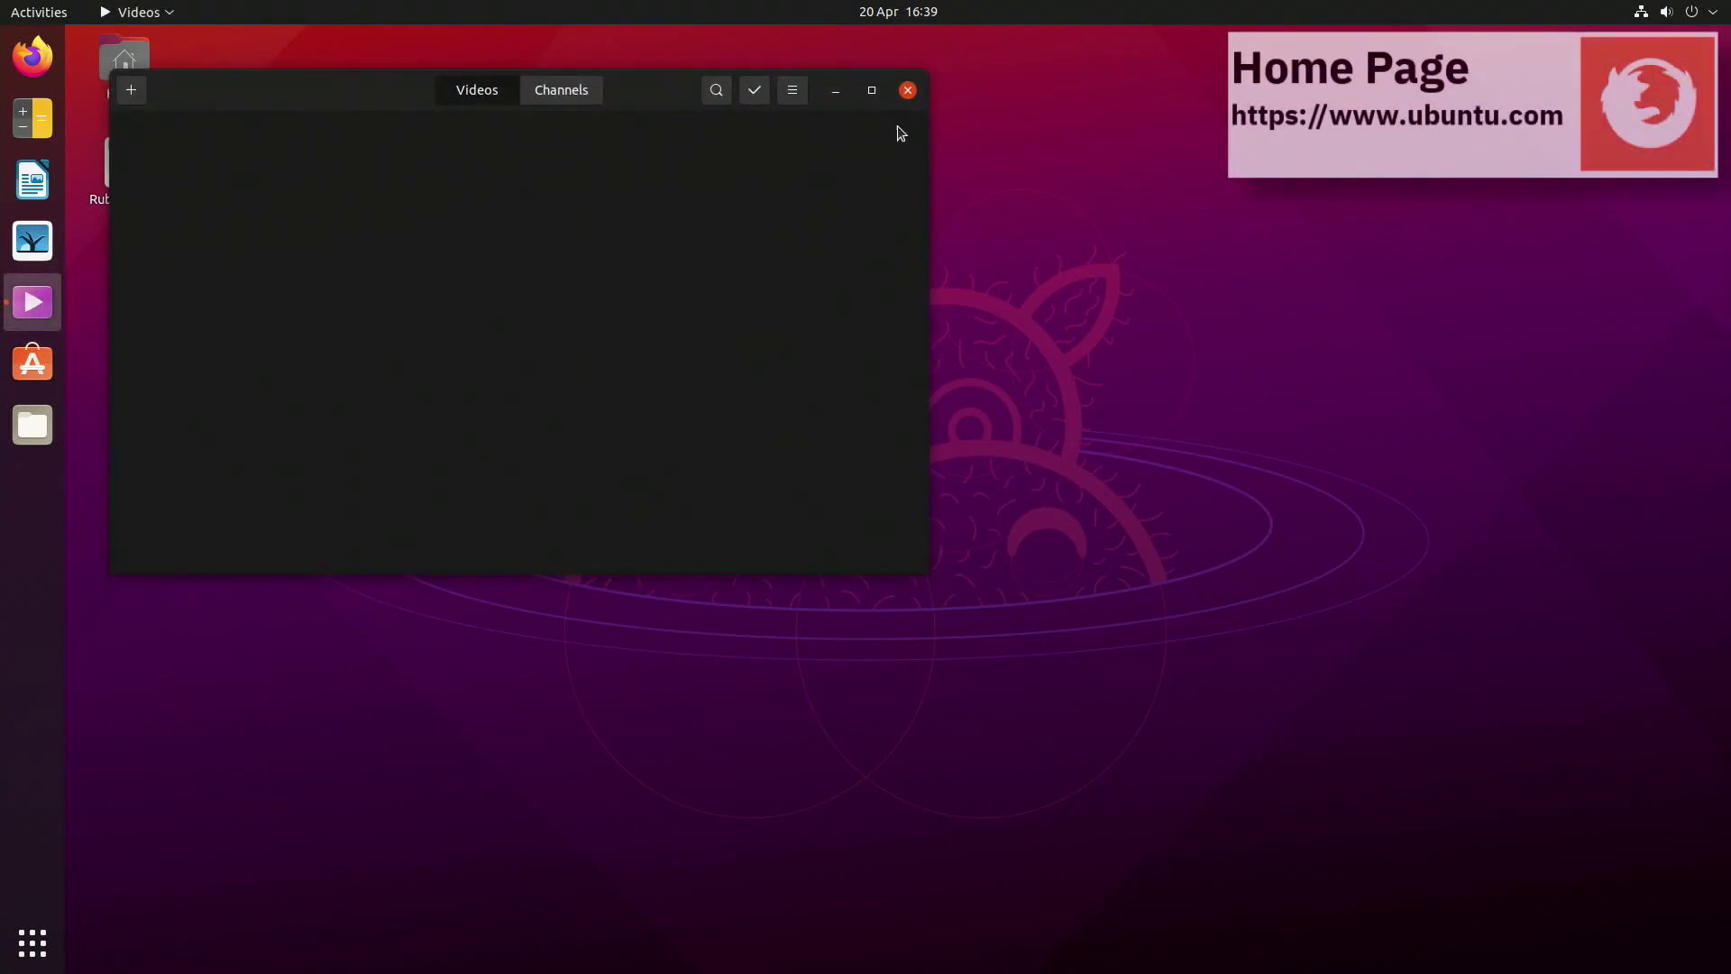
click(907, 91)
click(39, 372)
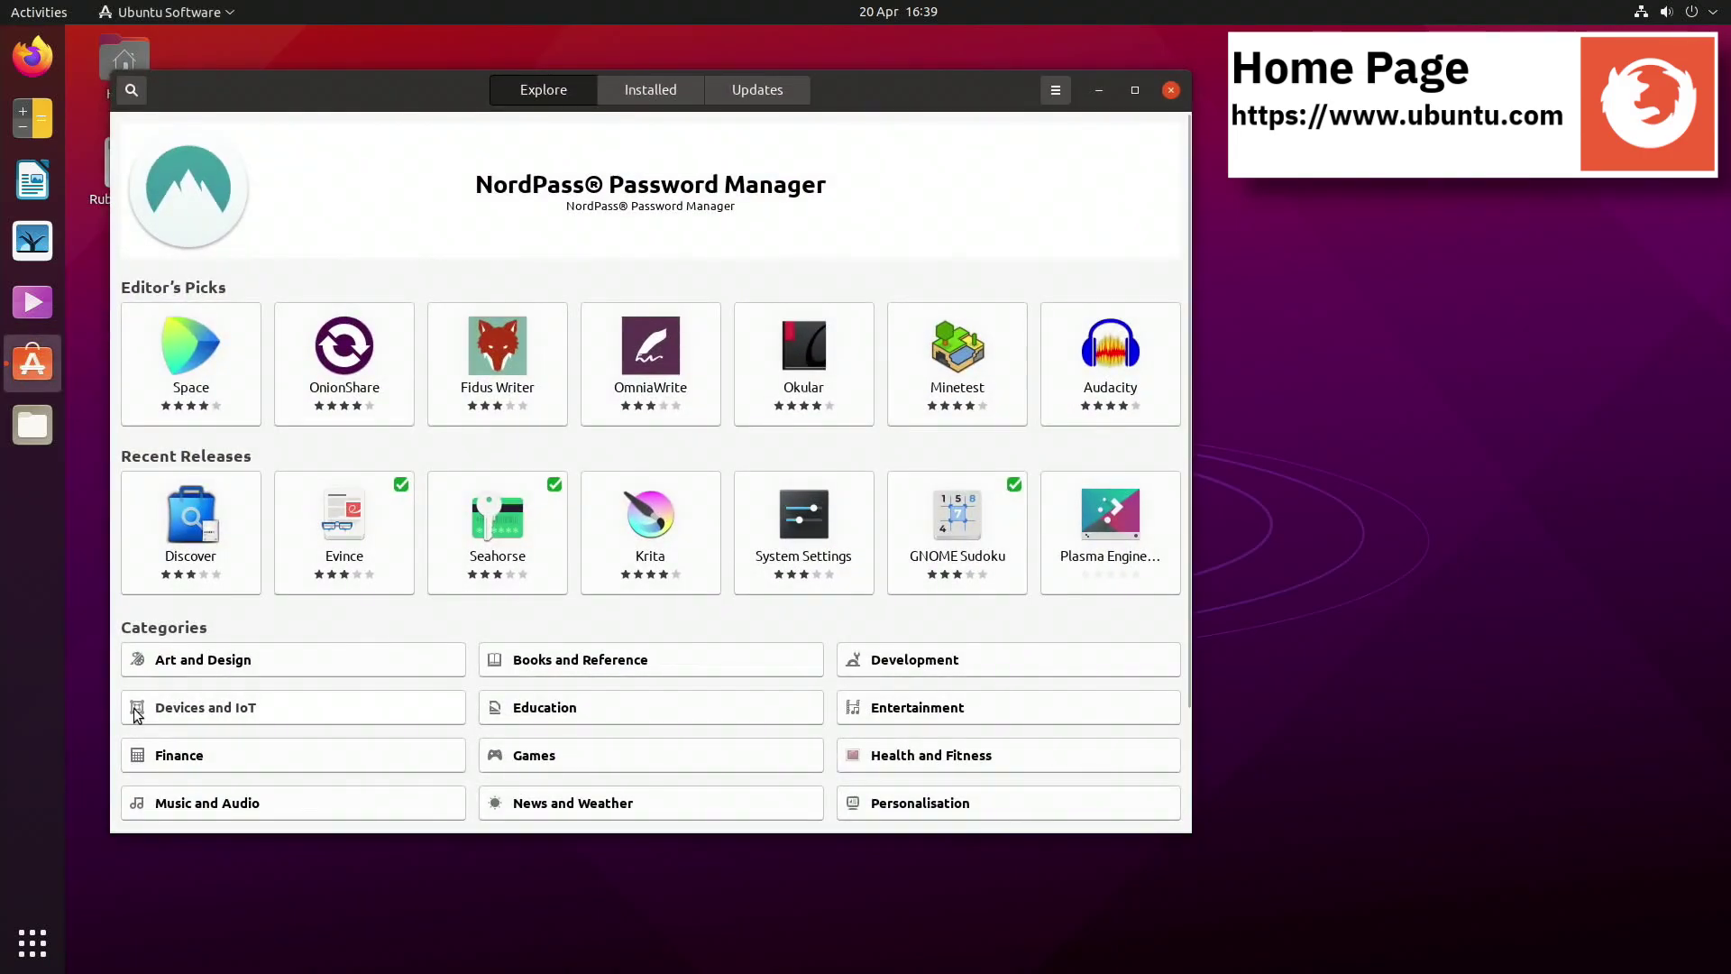
click(1171, 90)
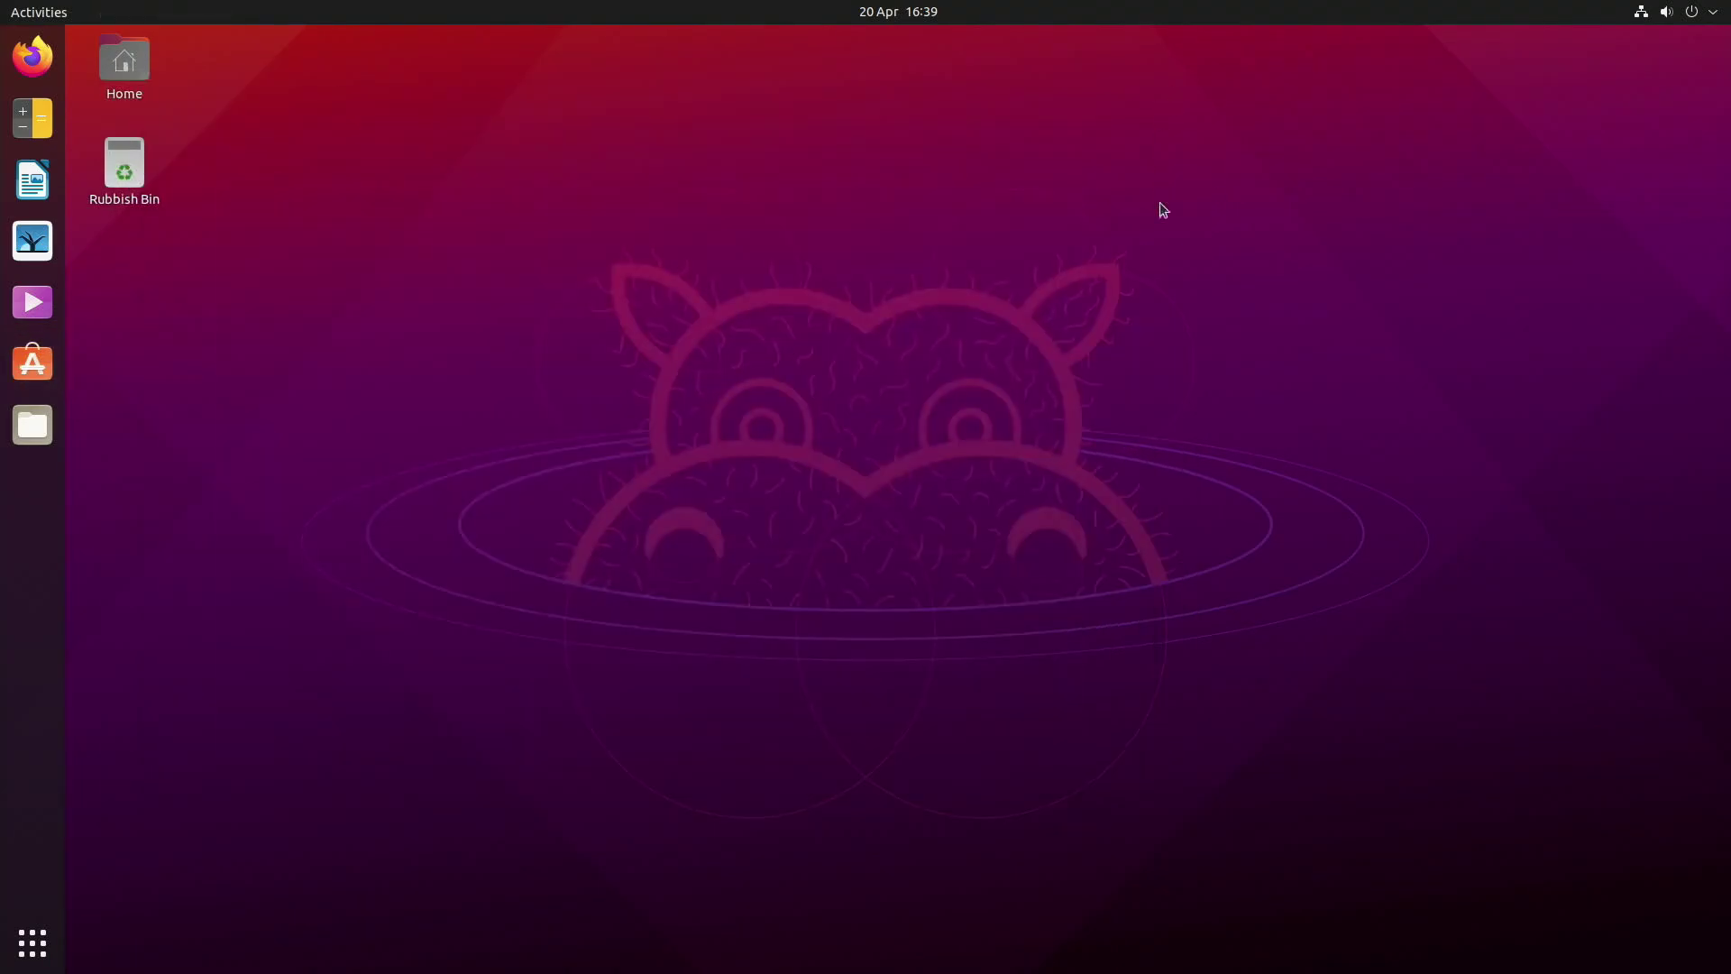